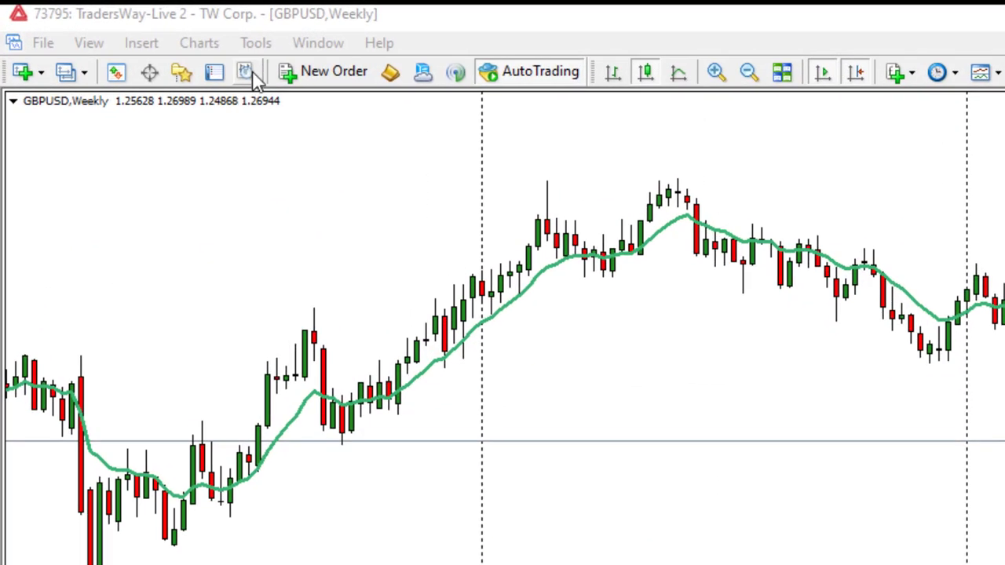
Open the Strategy Tester with FX Blue - Trading Simulator v3.ex4 as the expert advisor
left_click(249, 75)
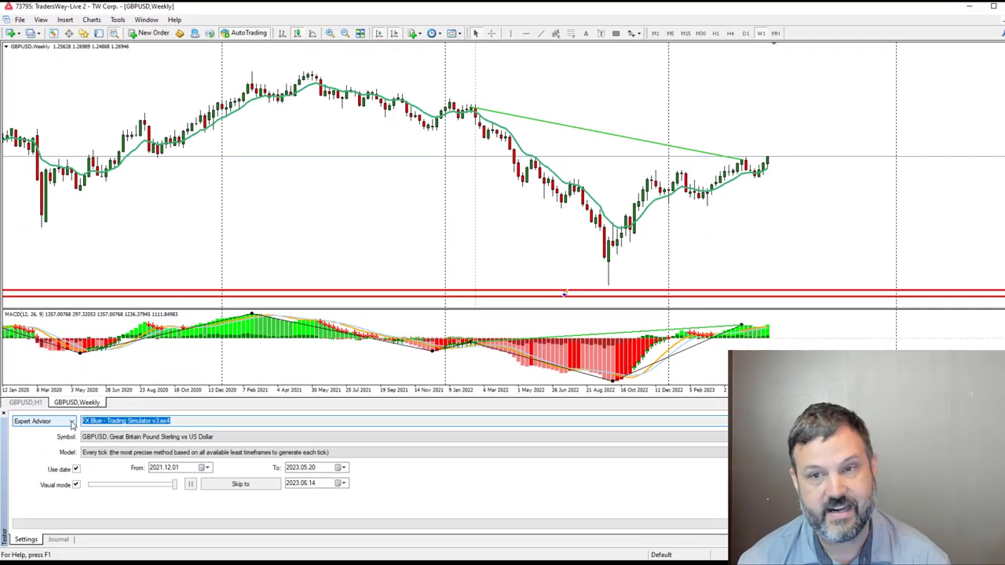
left_click(106, 421)
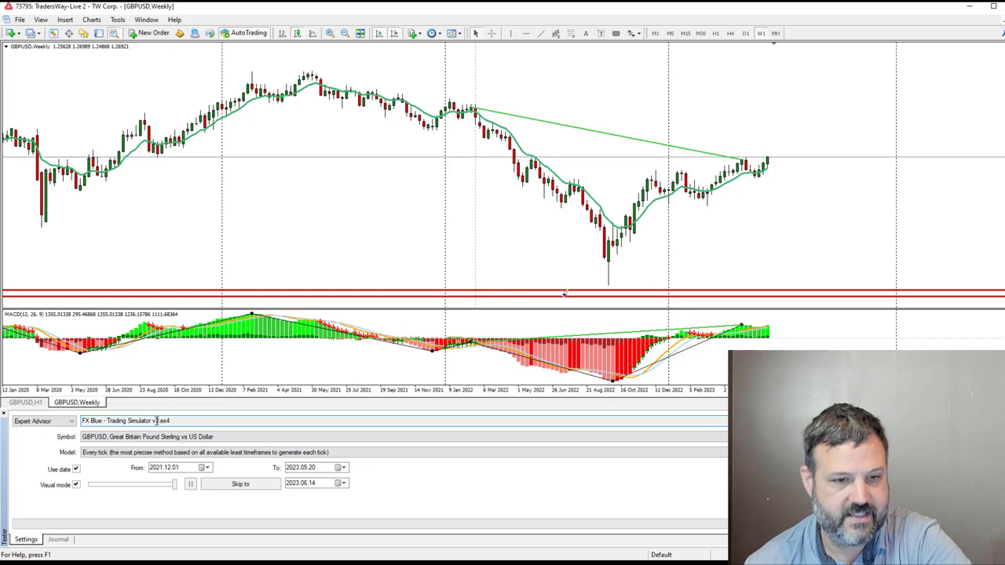
left_click_drag(171, 420, 82, 424)
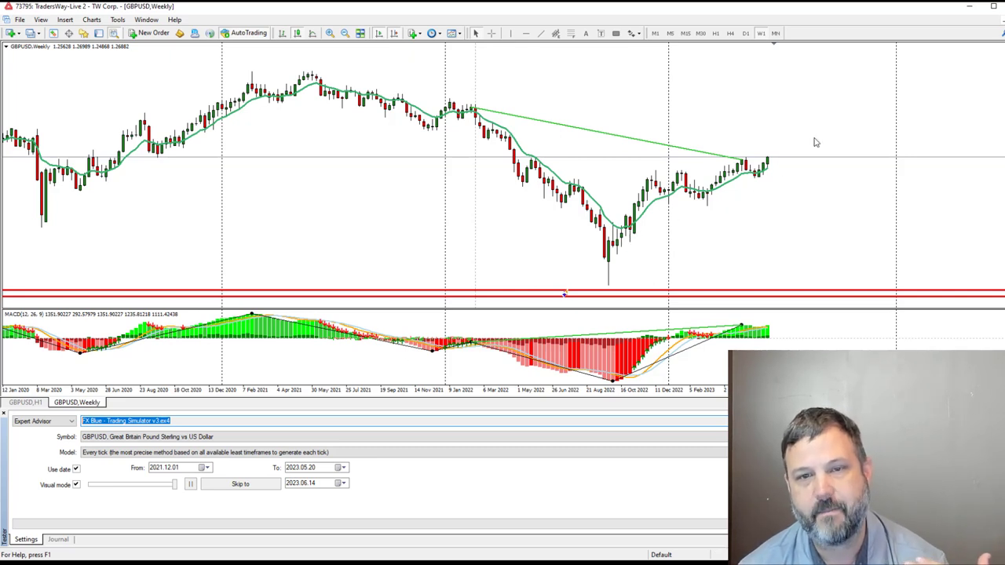
Measure the decline on the GBPUSD weekly chart from the February 2022 swing high to the late 2022 low with the crosshair
middle_click(475, 118)
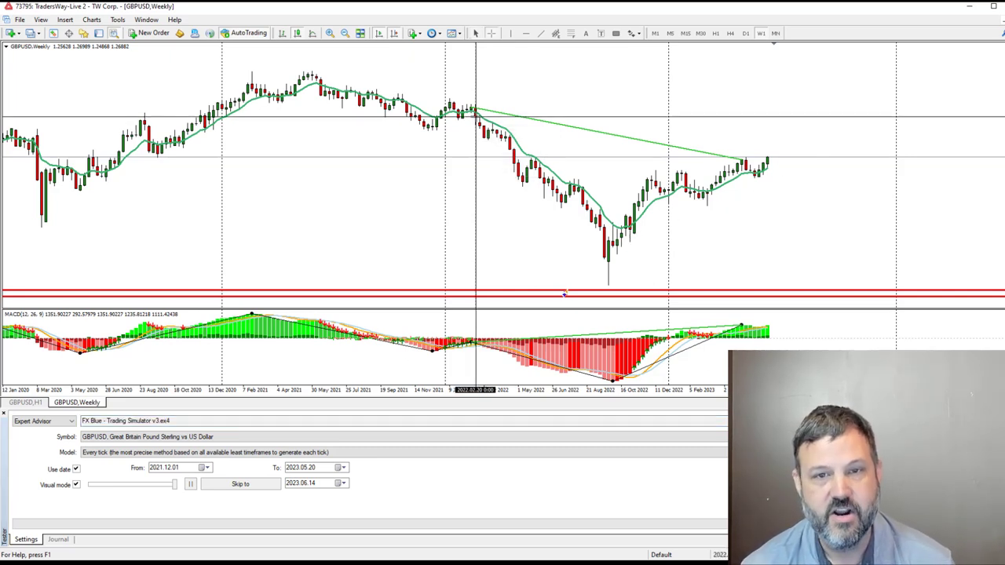
left_click_drag(476, 117, 614, 264)
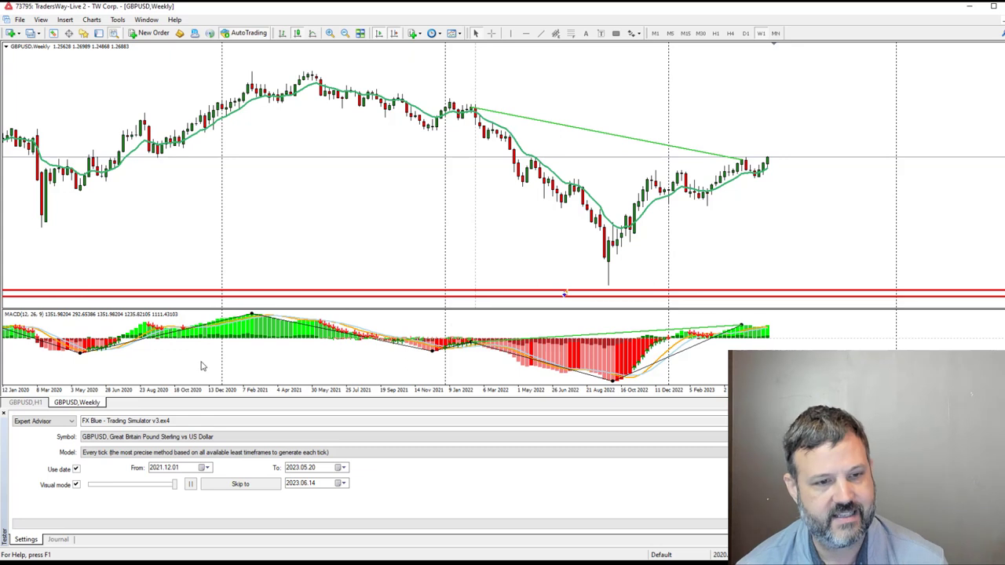
right_click(618, 101)
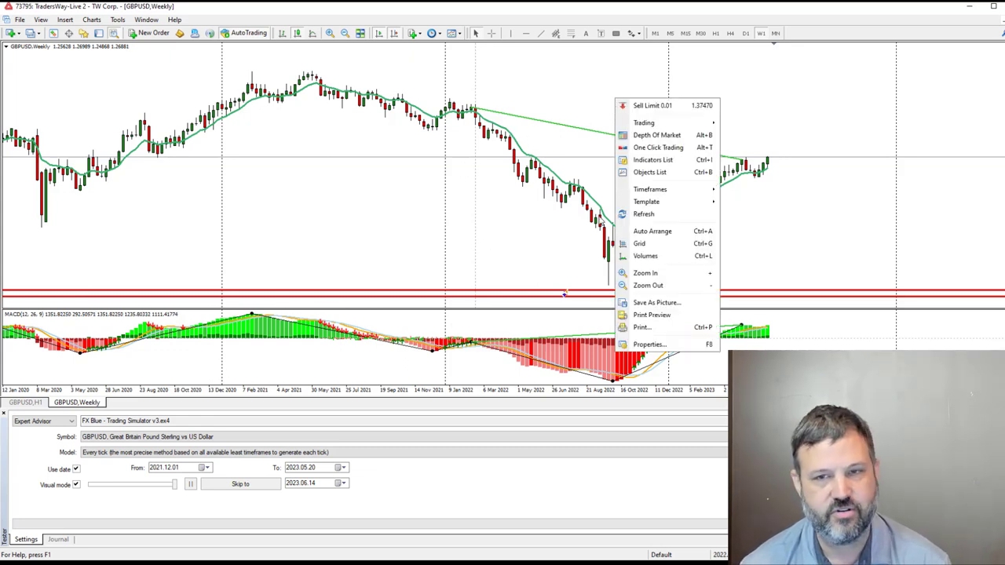
left_click(788, 194)
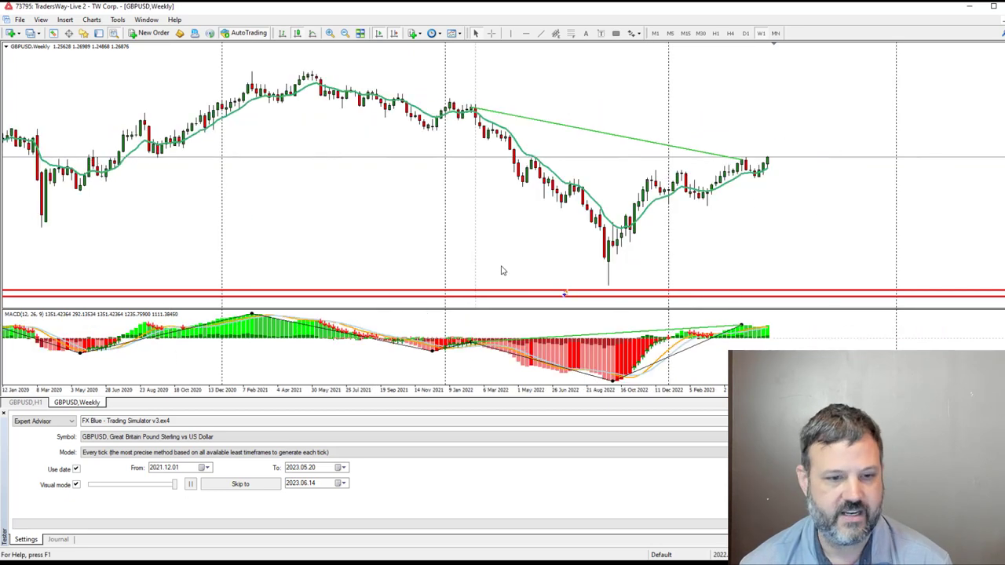
mouse_move(275, 327)
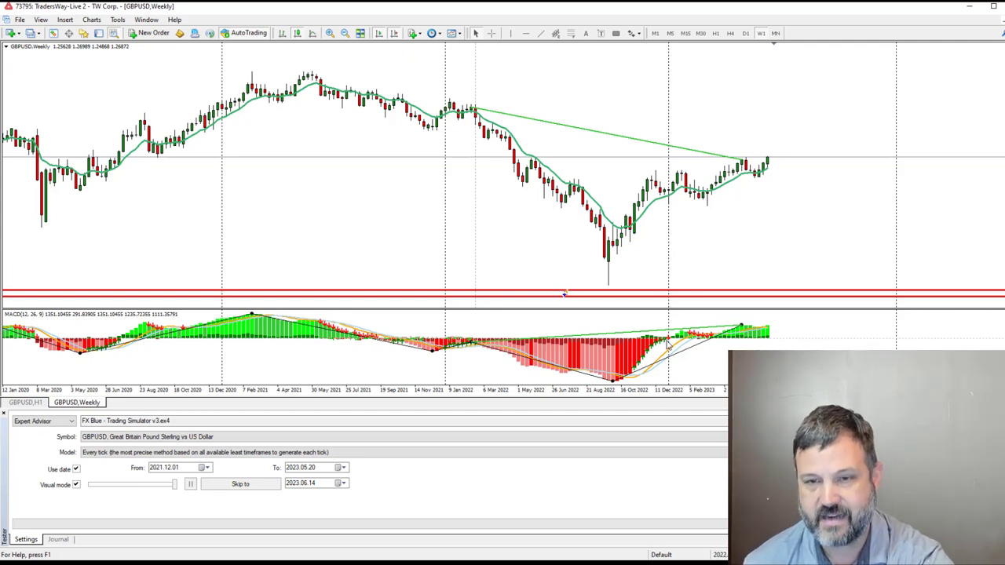
mouse_move(668, 344)
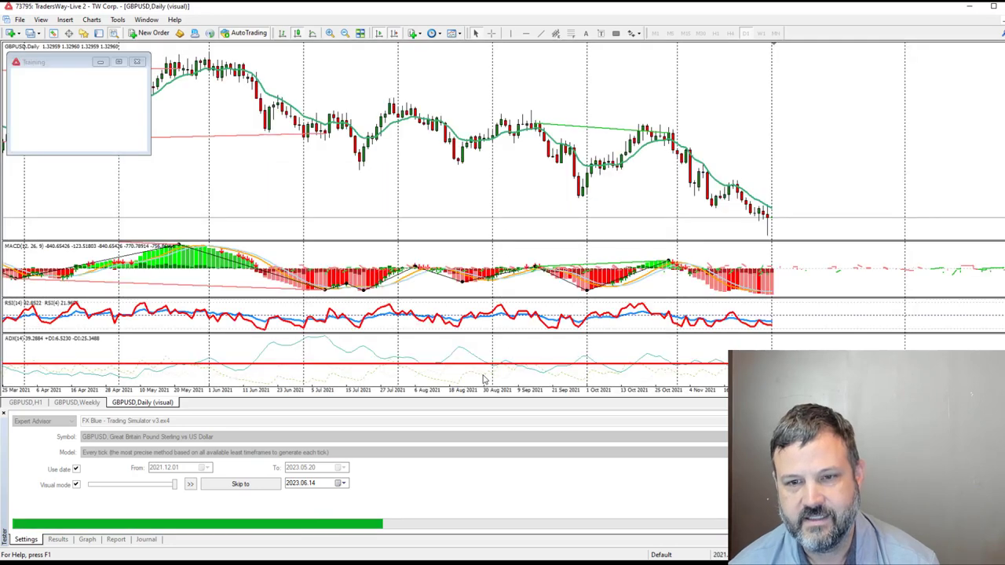
Remove the Average Directional Movement Index indicator from the GBPUSD daily visual test chart
right_click(671, 310)
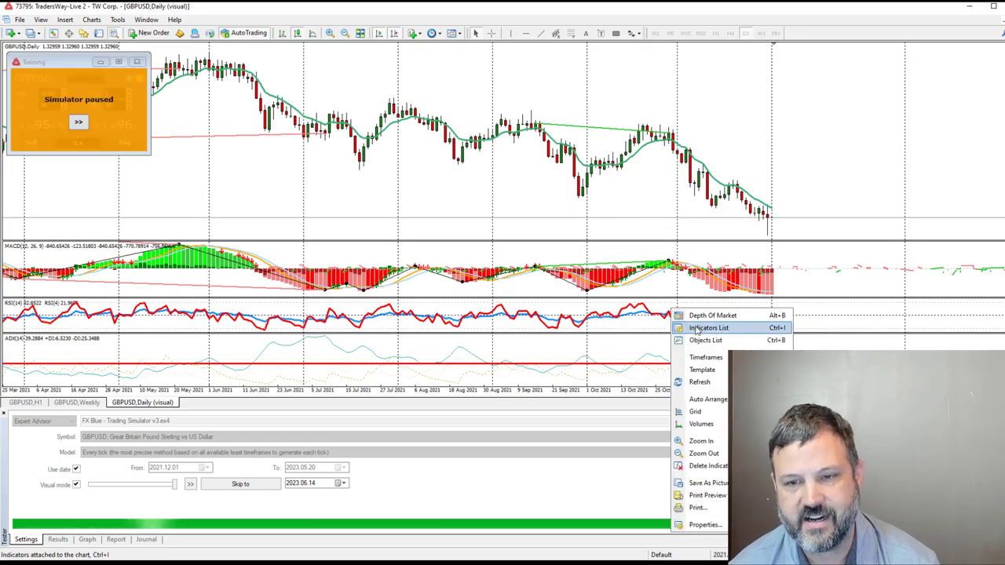
left_click(706, 328)
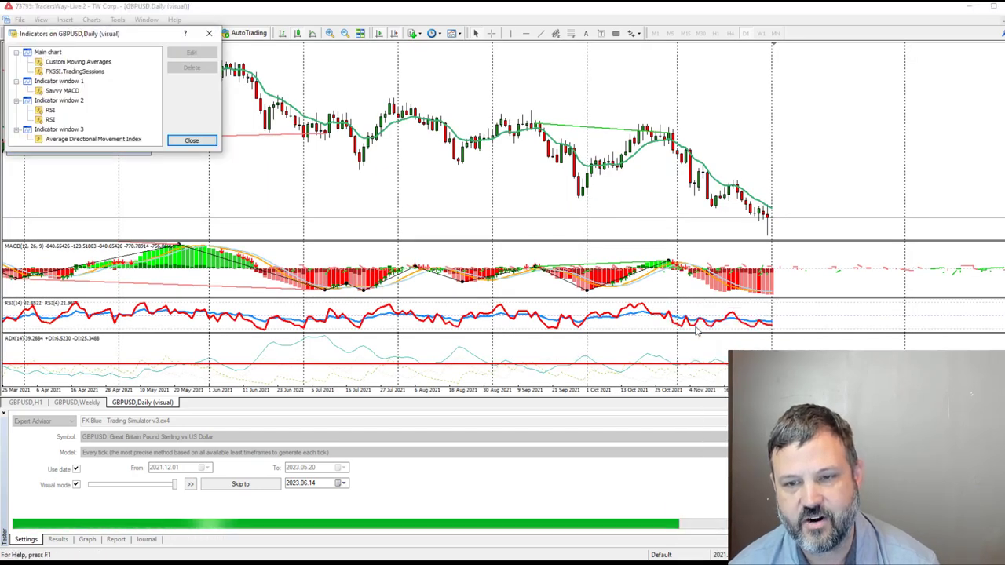
left_click(50, 102)
left_click(55, 112)
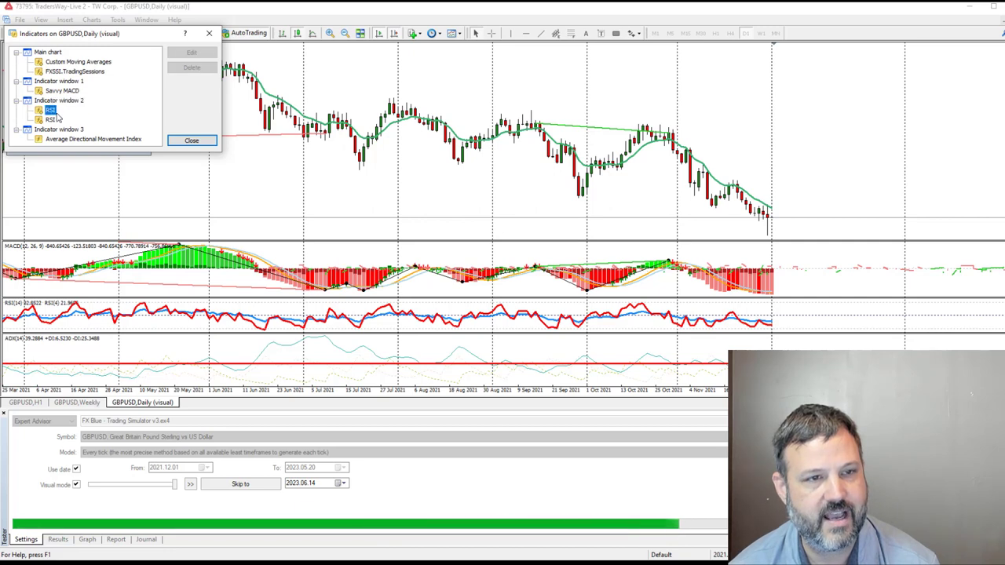
left_click(55, 120)
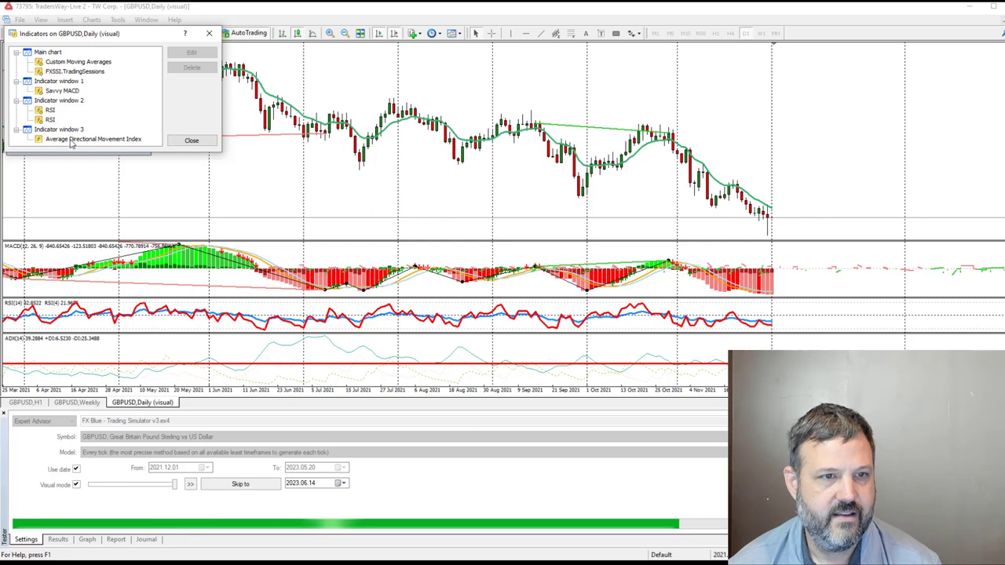
left_click(70, 139)
left_click(190, 69)
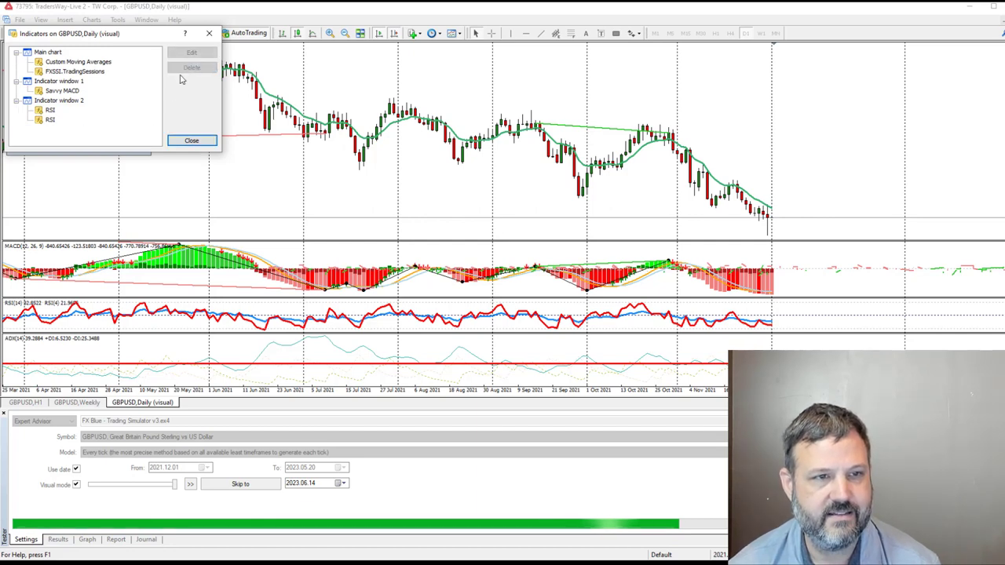
left_click(191, 139)
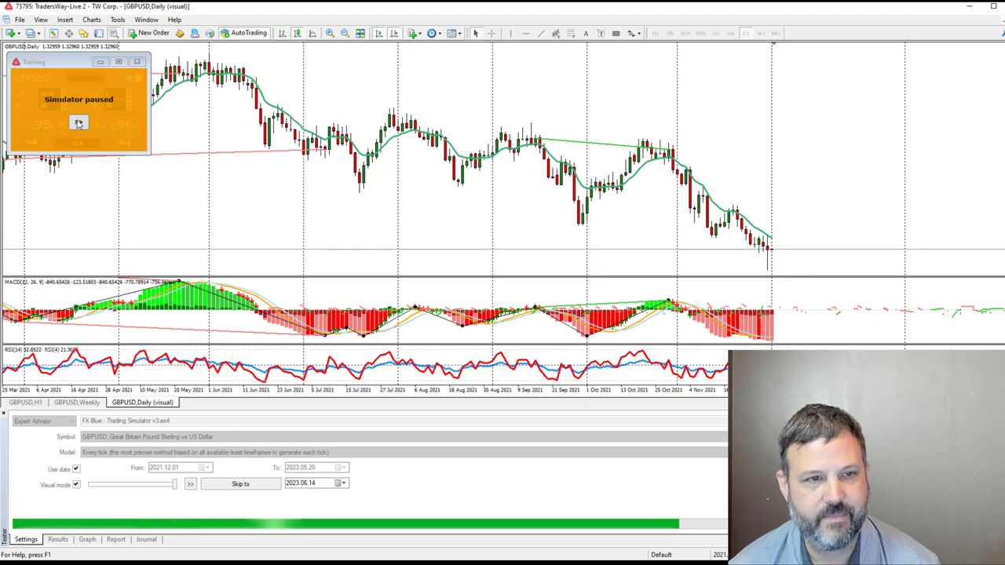
right_click(792, 350)
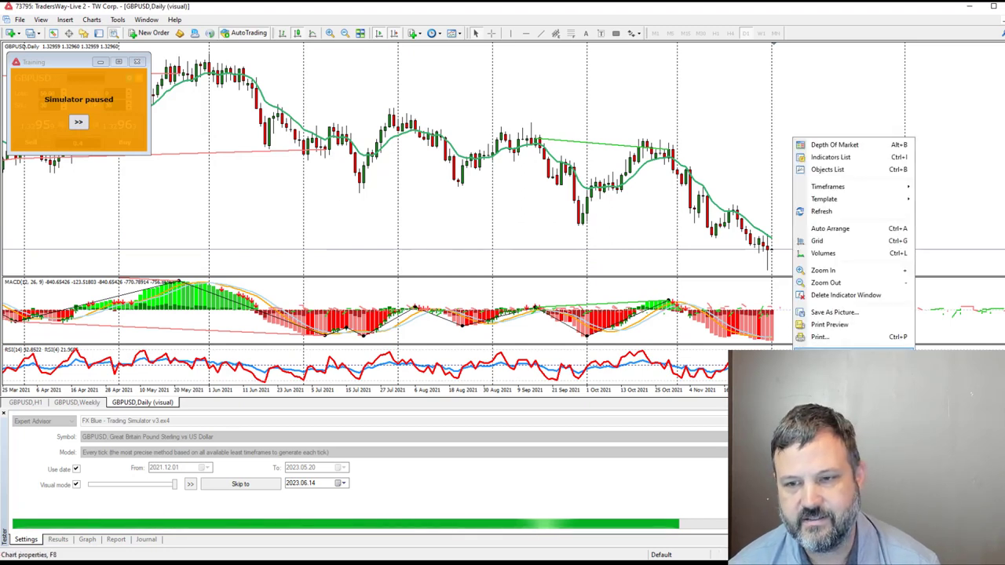
right_click(710, 359)
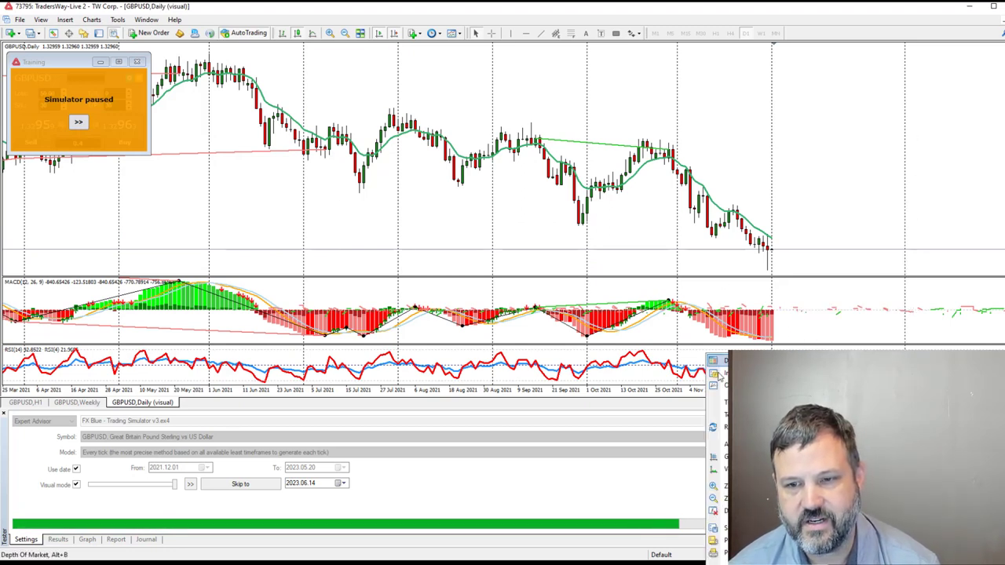
key("Escape")
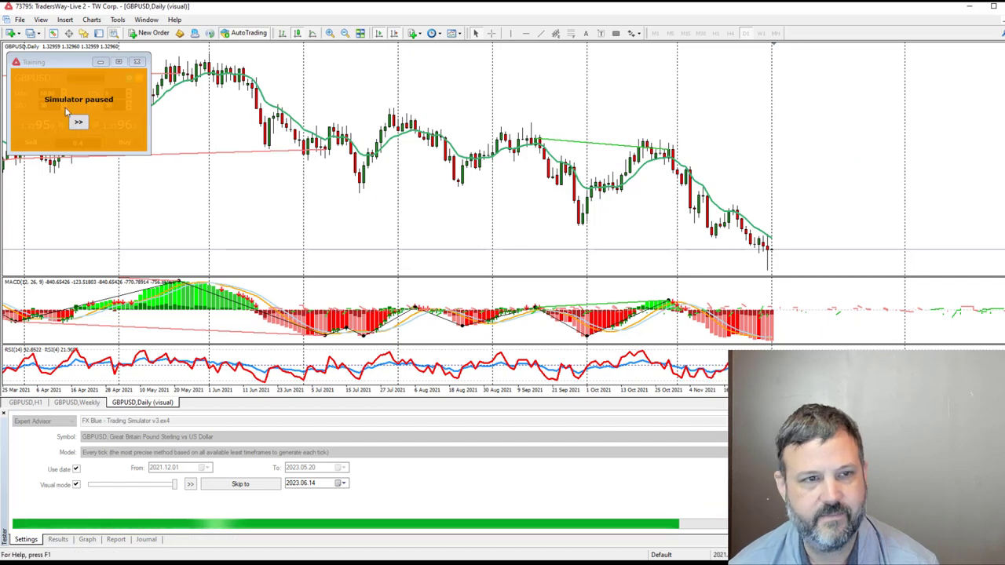
Resume the paused simulator and slow the visual playback down to near its minimum speed
left_click(79, 122)
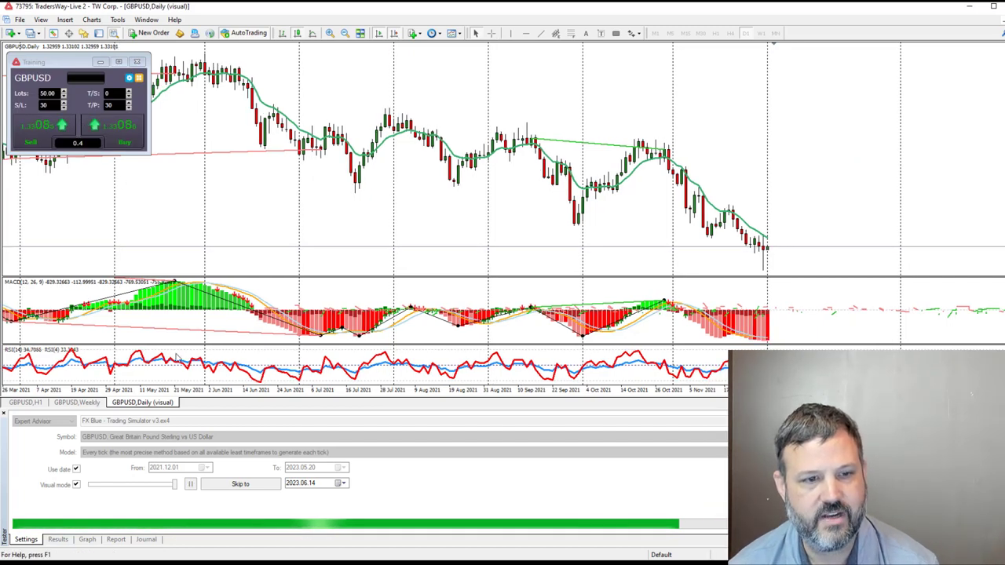
left_click_drag(173, 482, 100, 483)
right_click(778, 141)
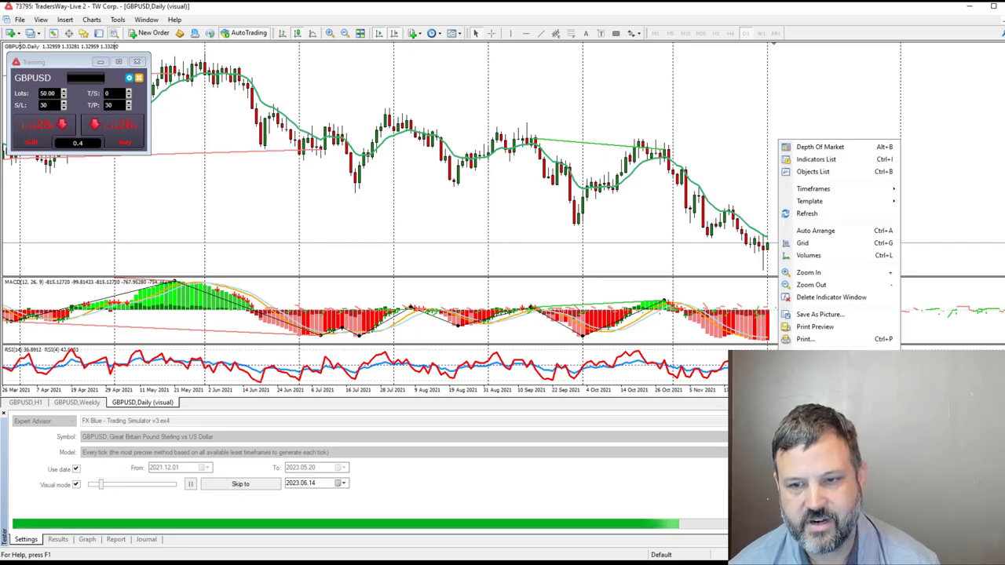
left_click(835, 297)
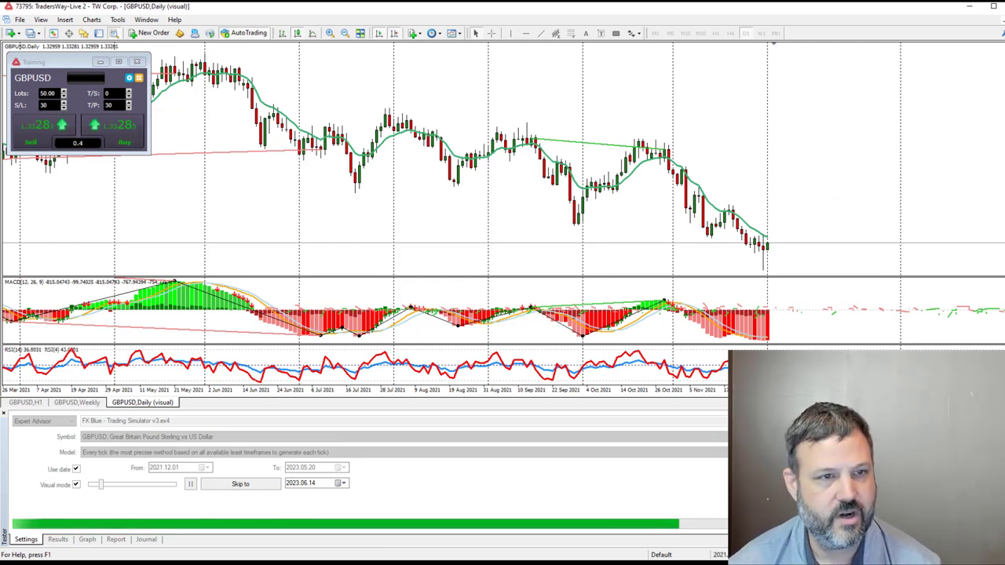
Set the lot size in the simulator's trade ticket to 25
left_click(47, 92)
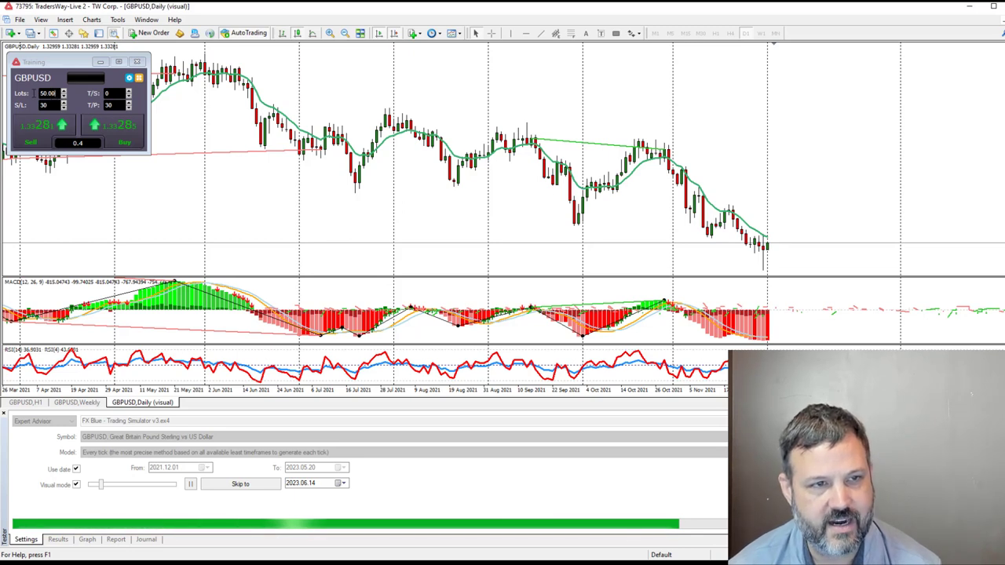
key("BackSpace")
key("BackSpace")
key("BackSpace")
key("BackSpace")
key("BackSpace")
type("25")
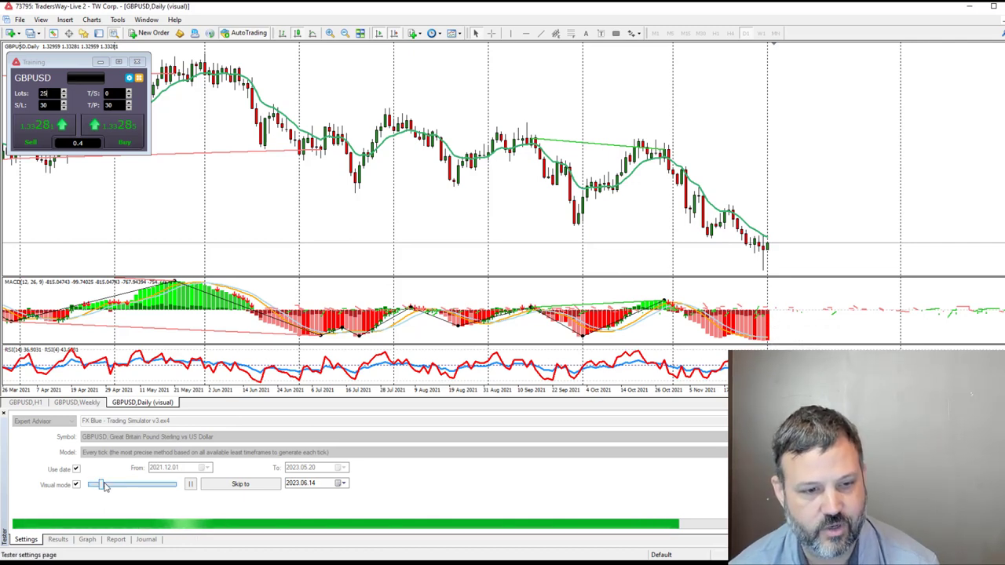
Set the visual playback speed to 32 and examine the latest GBPUSD daily candles up close
left_click_drag(102, 487, 174, 484)
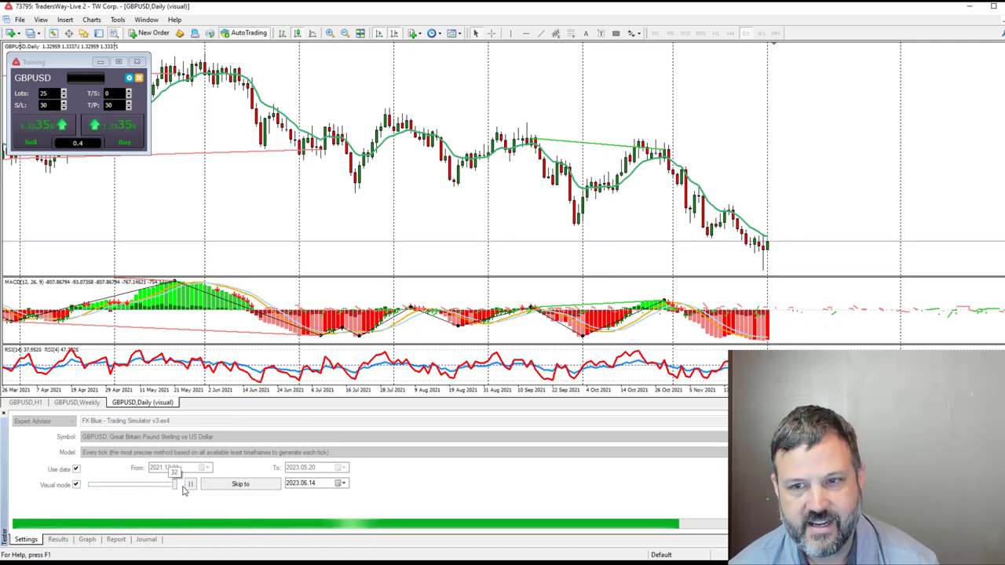
left_click(331, 34)
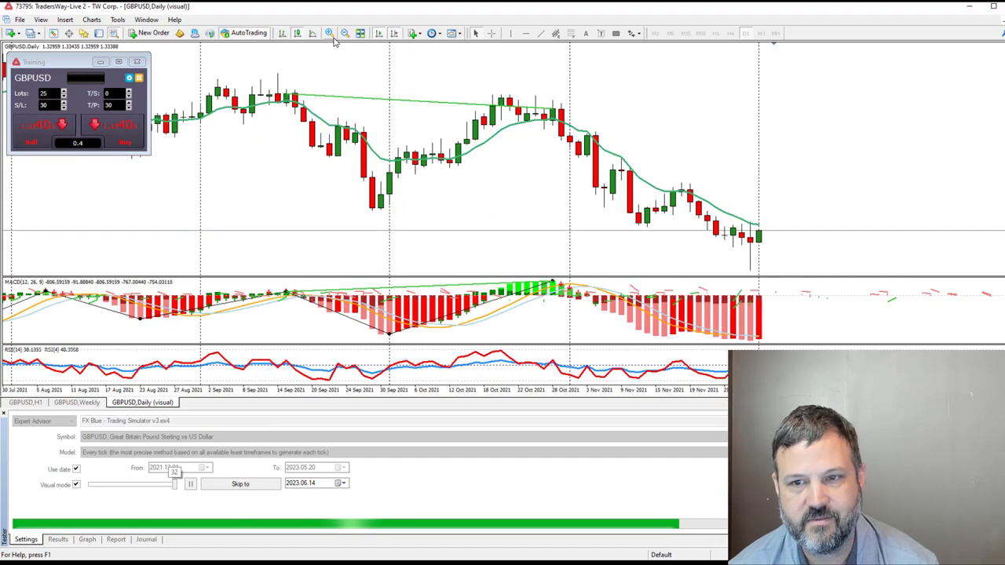
left_click(330, 33)
left_click(343, 34)
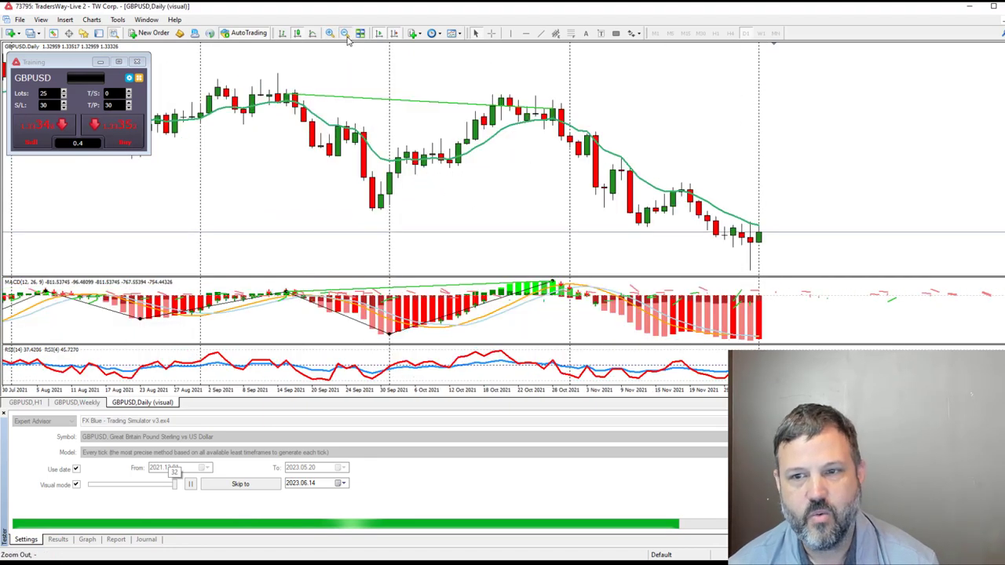
left_click(343, 34)
left_click(330, 34)
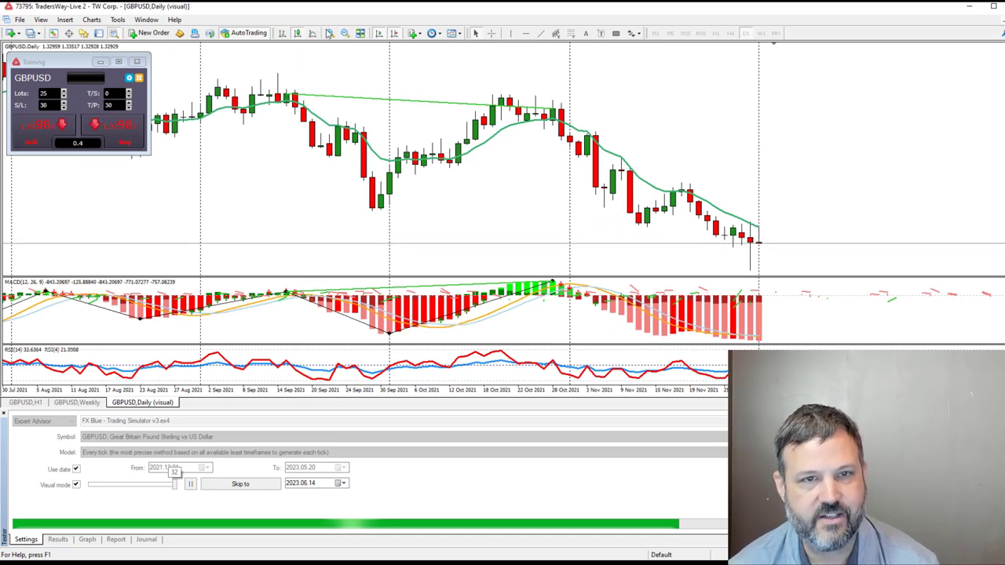
left_click(330, 33)
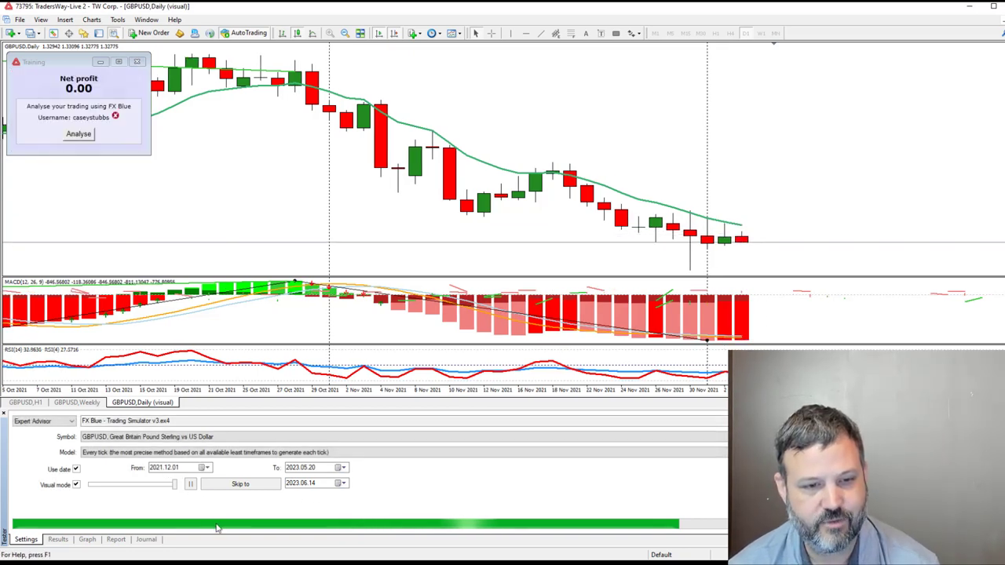
Set the test model to Open prices only with a visual speed of 24, and switch to the GBPUSD weekly chart
left_click(267, 453)
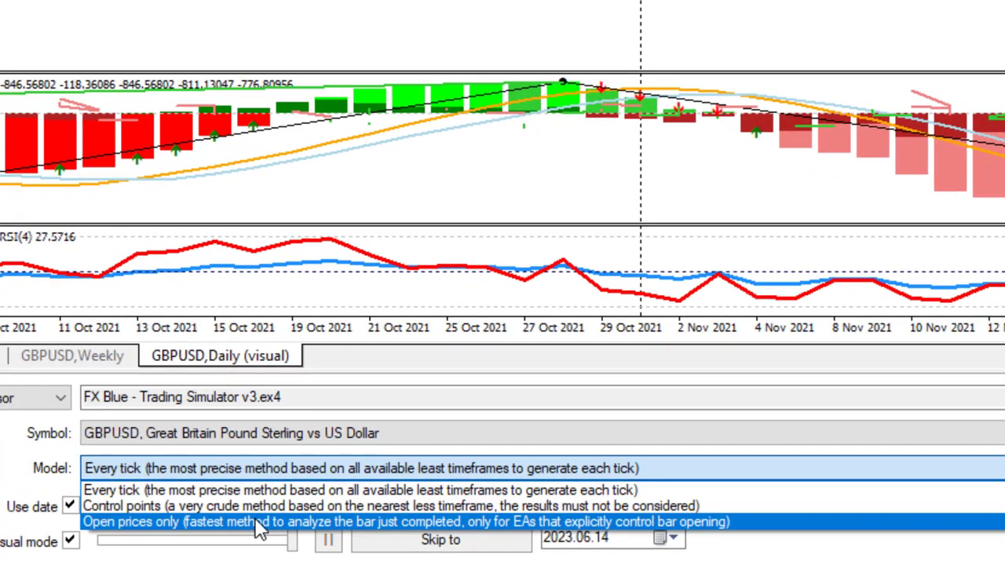
left_click(254, 521)
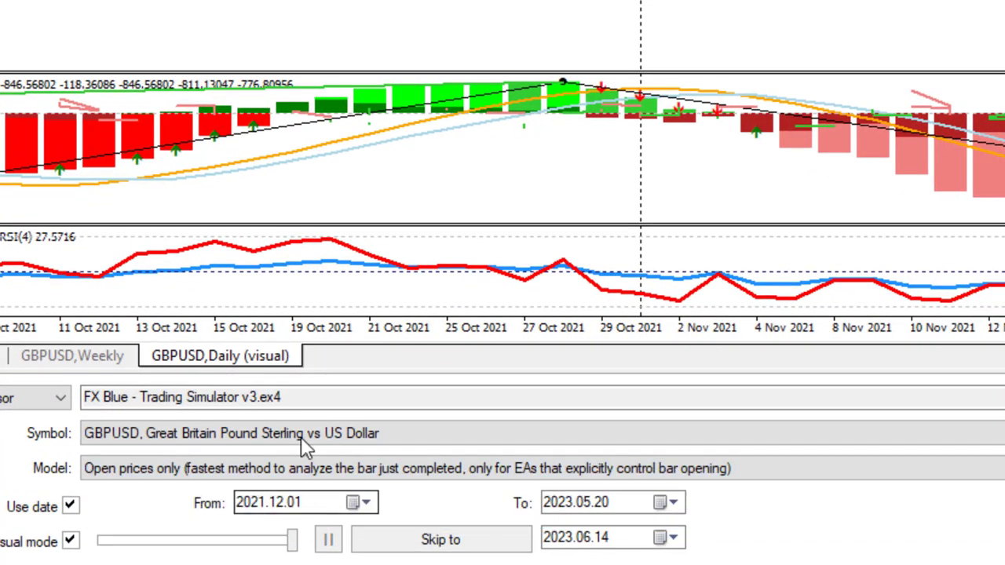
left_click_drag(291, 540, 243, 540)
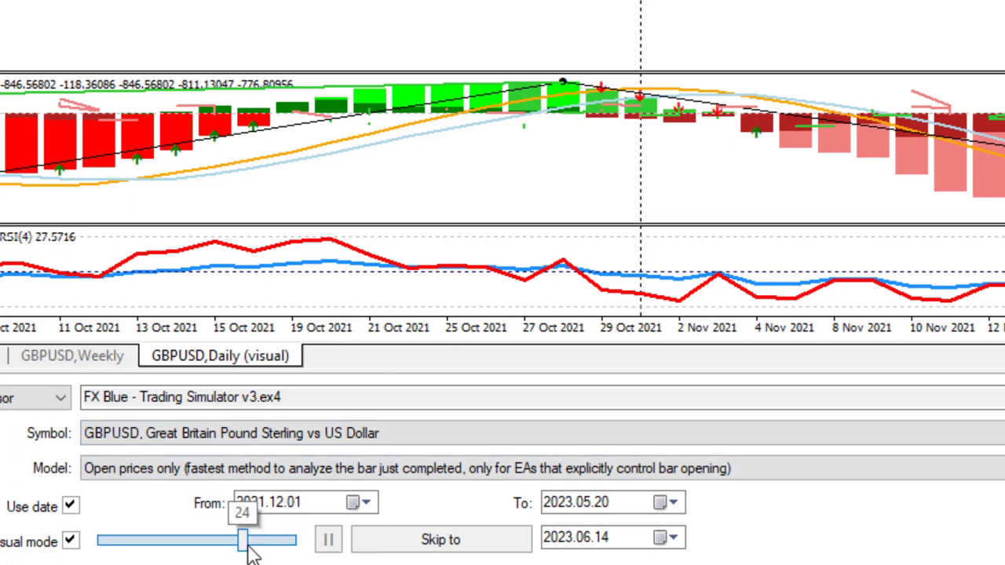
left_click(183, 469)
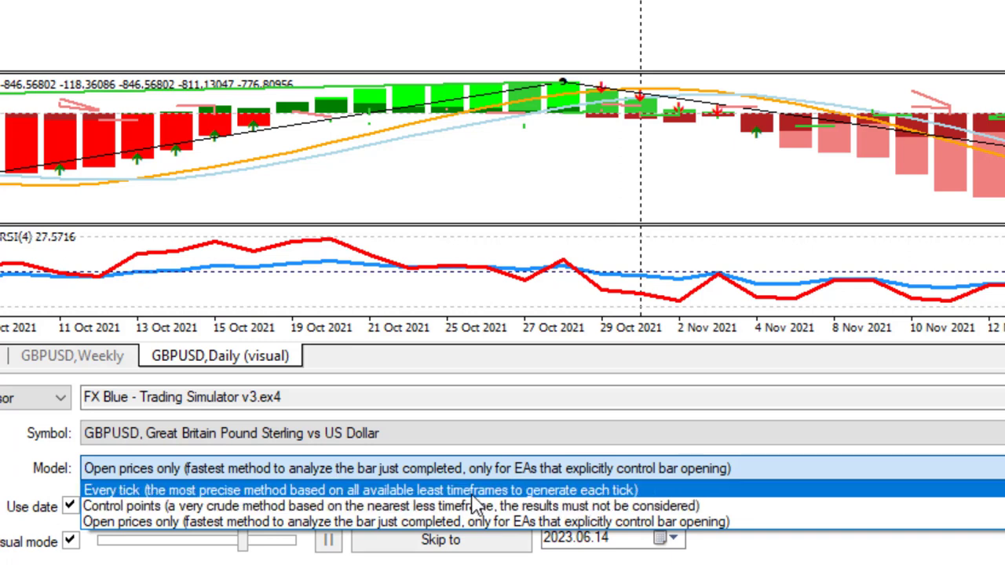
left_click(282, 522)
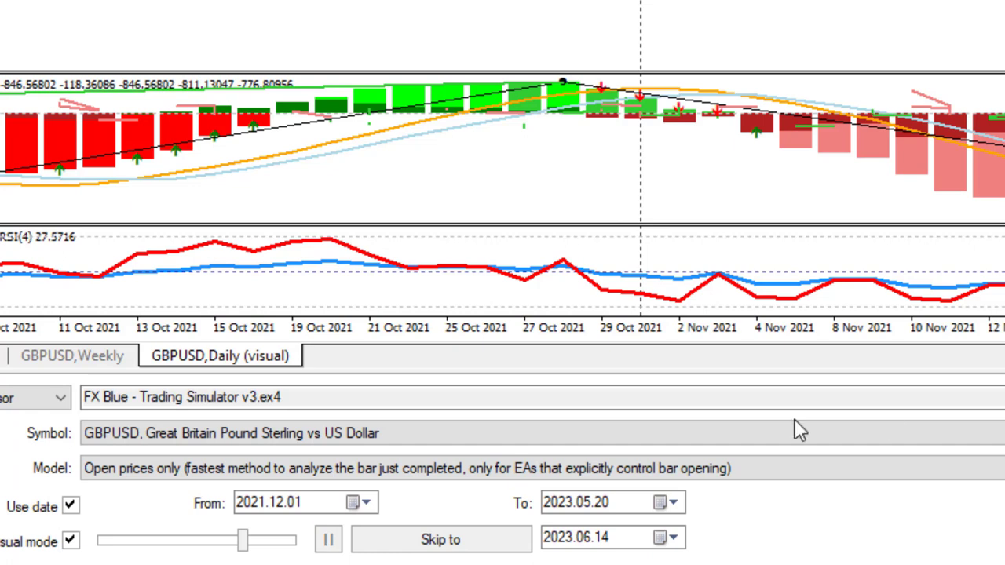
left_click(94, 361)
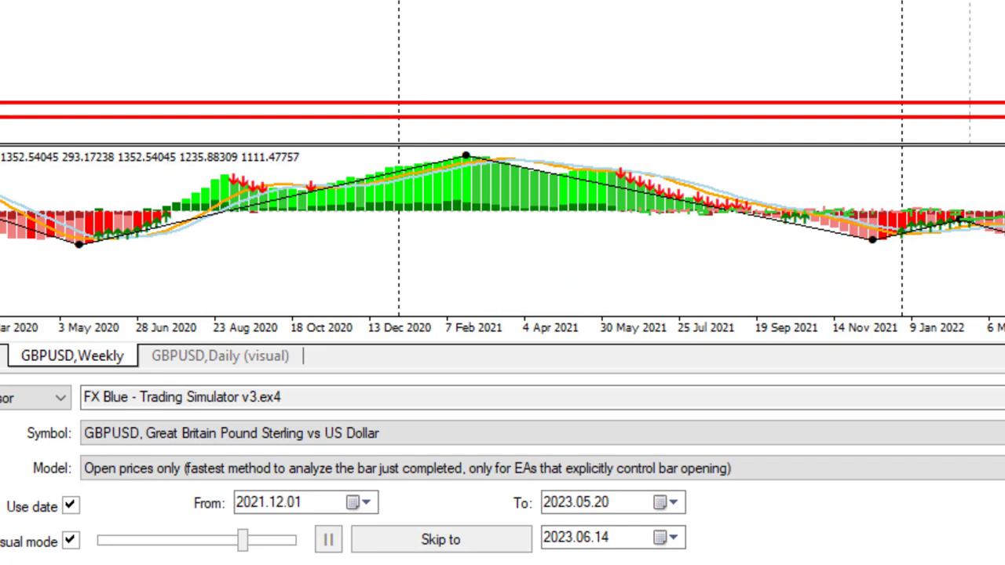
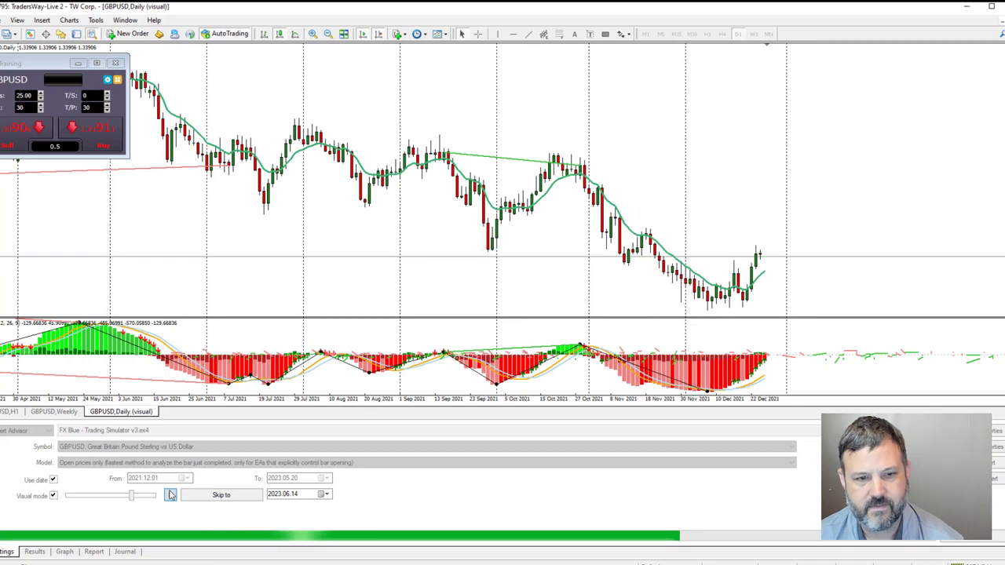
Pause the visual playback and measure the price move from the 23 December 2021 candle up to the latest daily candles
left_click(170, 496)
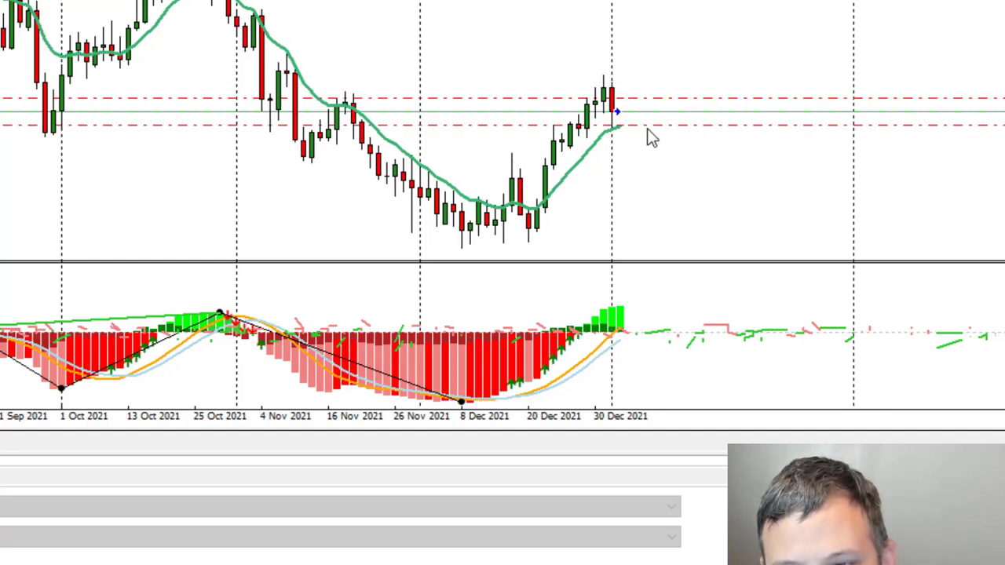
middle_click(557, 168)
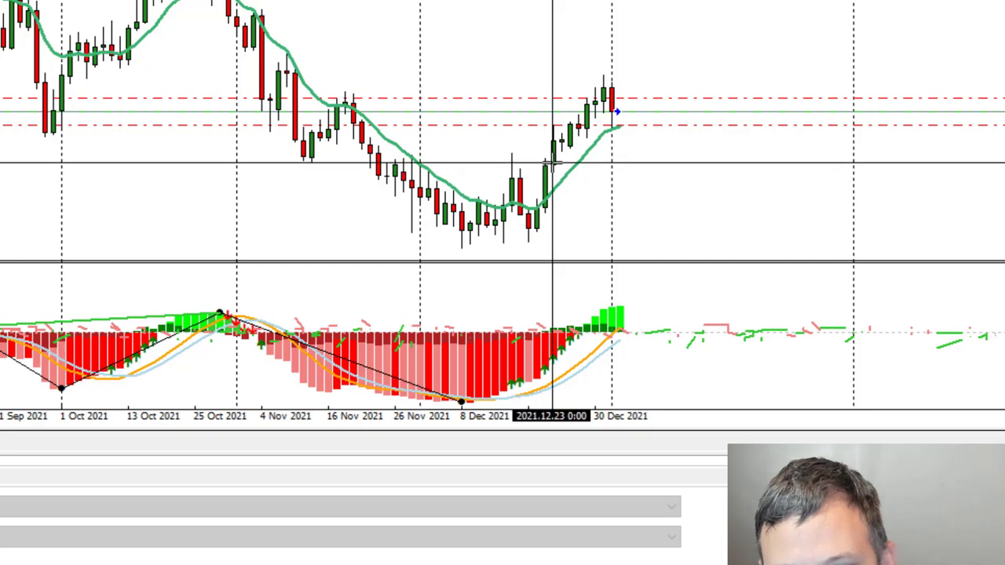
left_click_drag(557, 167, 610, 101)
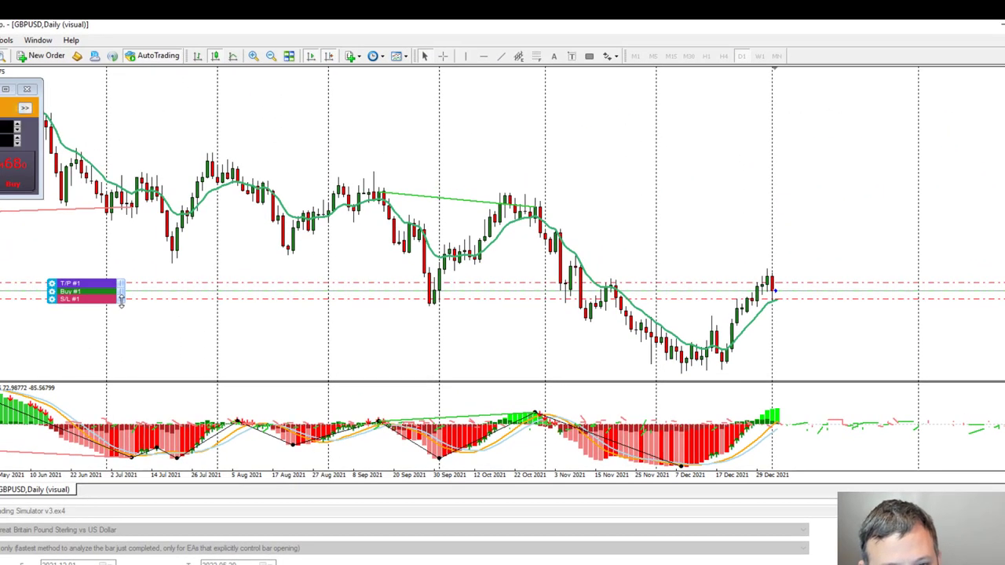
Try to move the open buy order's stop loss down to 1.33839 and its take profit higher
left_click_drag(118, 306, 122, 314)
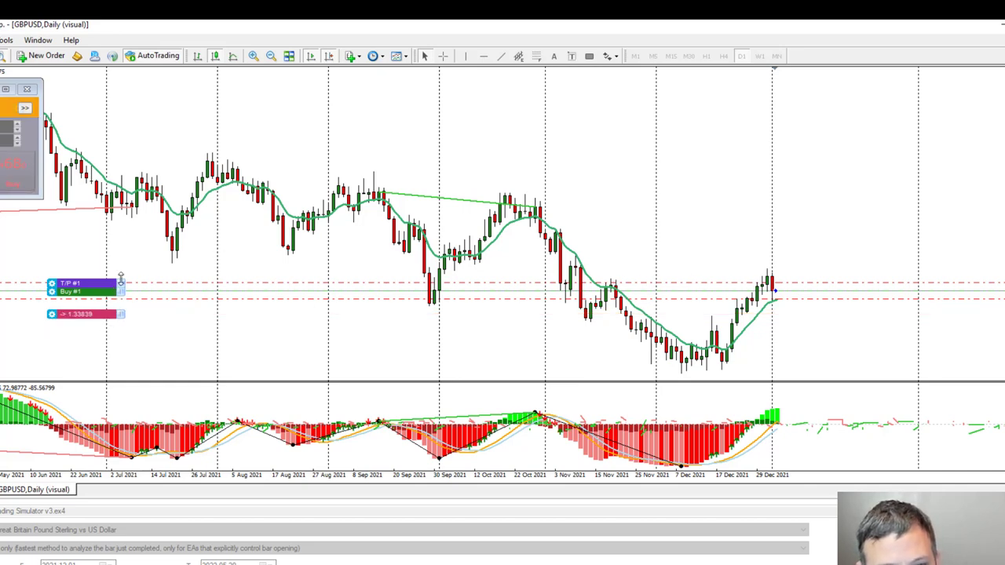
left_click_drag(120, 279, 121, 268)
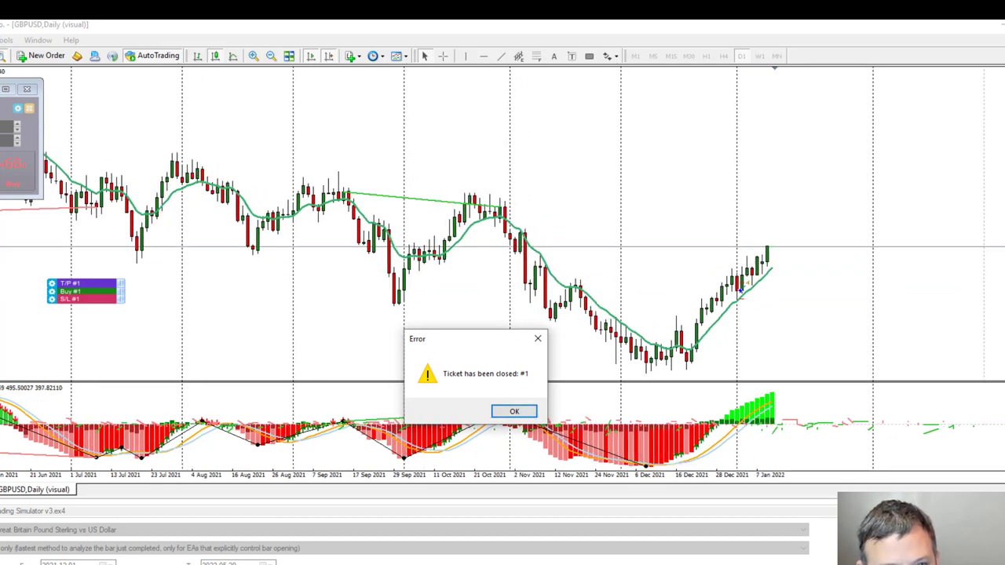
left_click(512, 411)
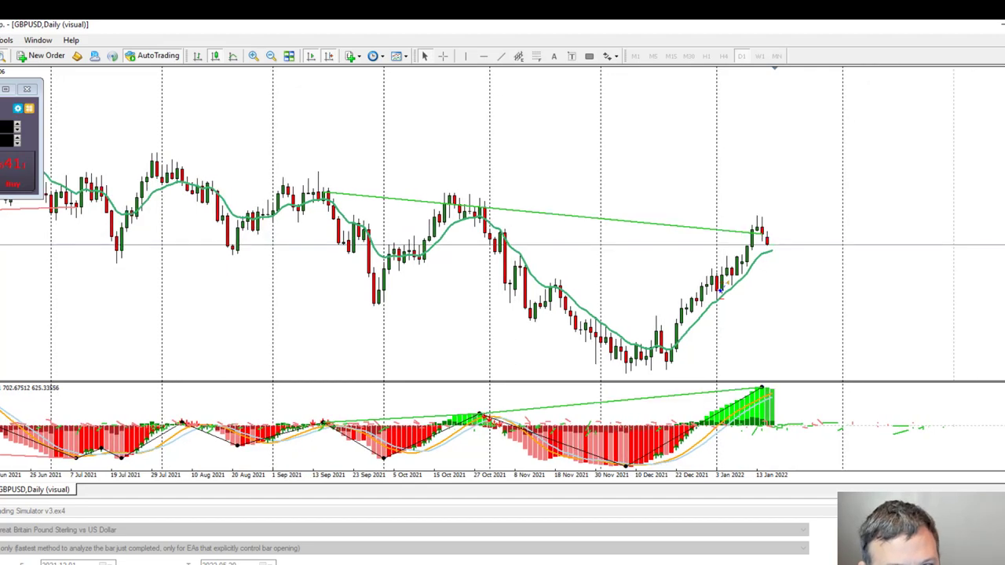
Open the simulator's account info and place its window directly below the trade ticket
left_click(29, 108)
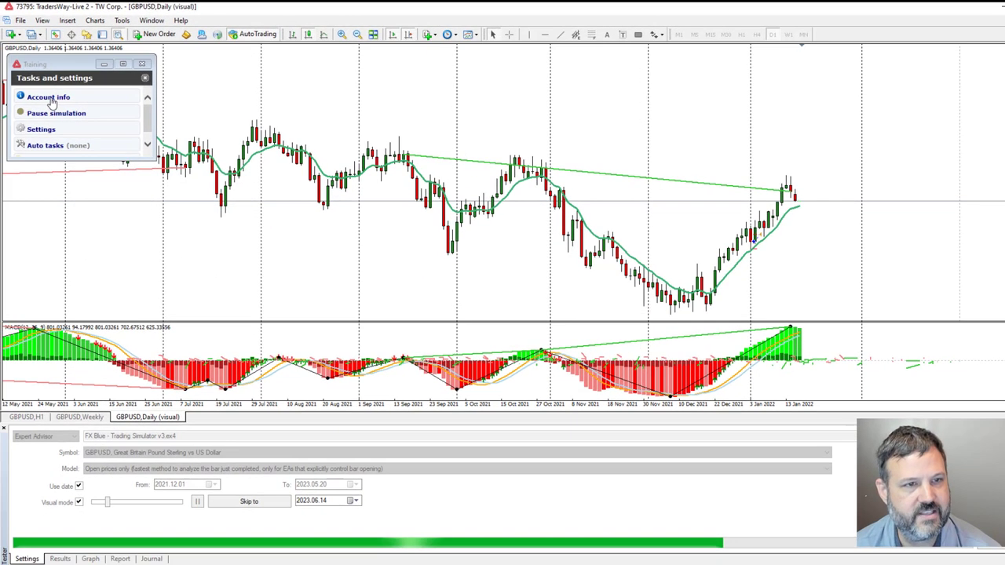
left_click(0, 127)
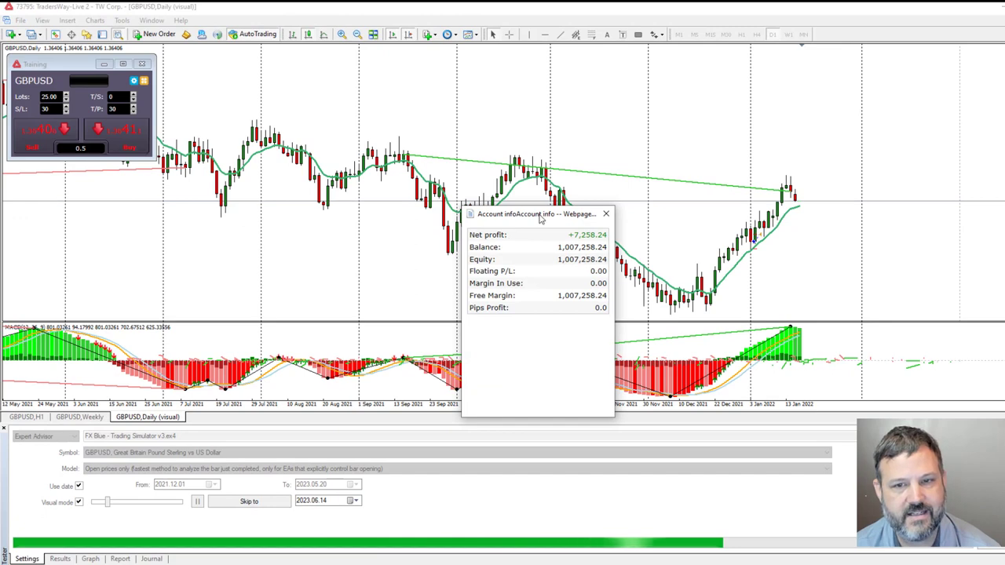
left_click_drag(539, 219, 91, 176)
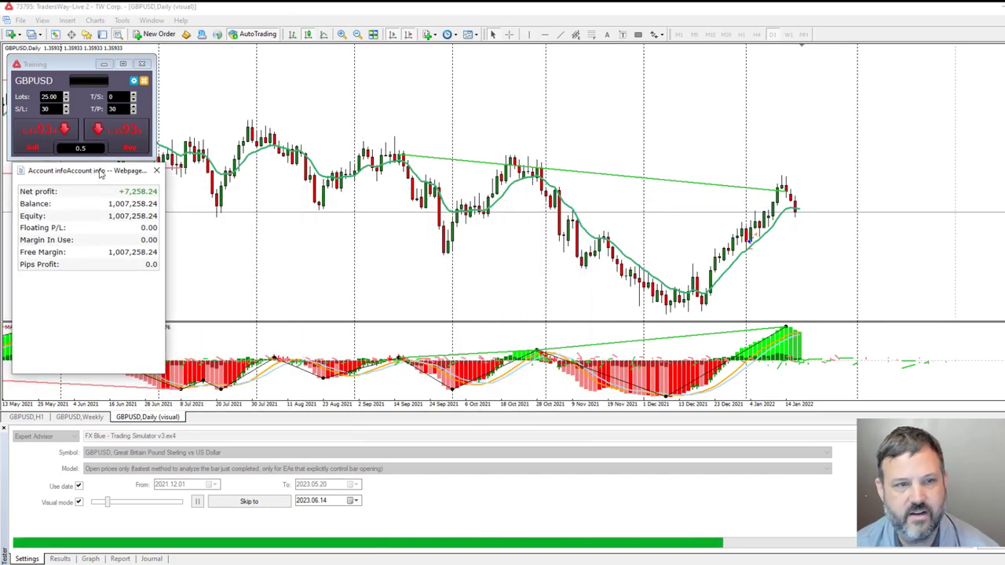
Speed up the visual playback and pause it when the daily chart reaches about the end of January 2022
left_click(132, 502)
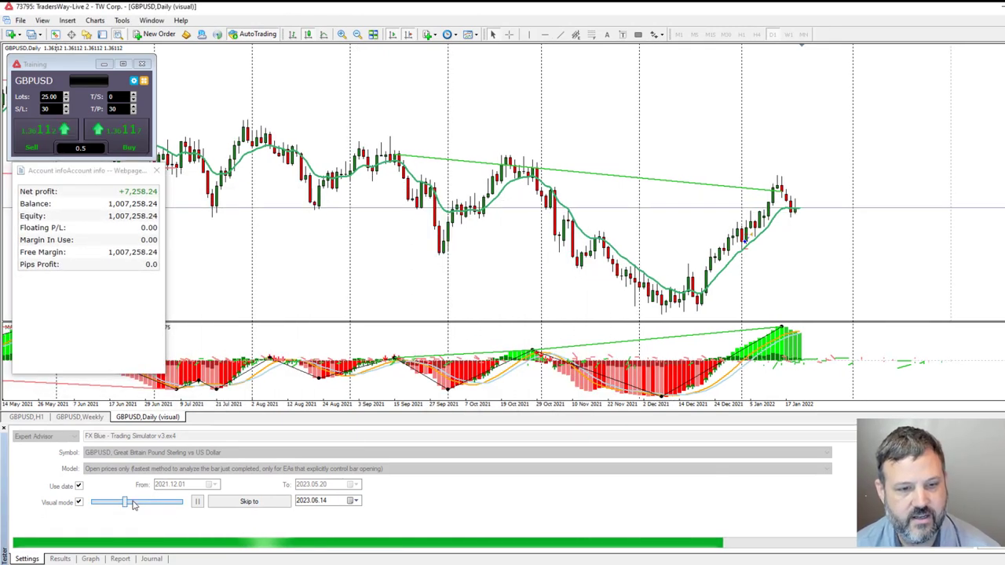
left_click(153, 504)
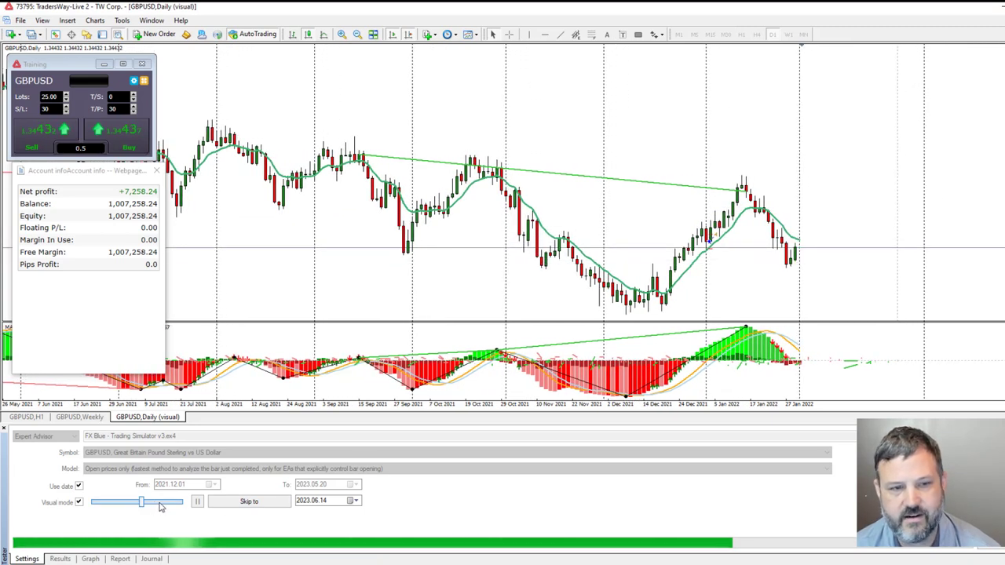
left_click(197, 502)
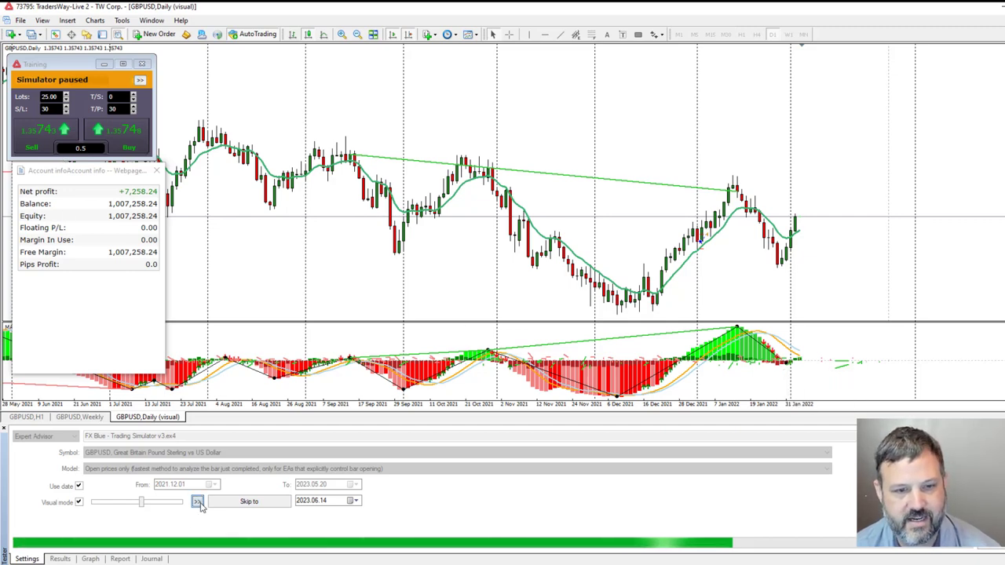
Sell 25 lots of GBPUSD at market with 30-pip stop loss and take profit, and play on to late February 2022
left_click(35, 132)
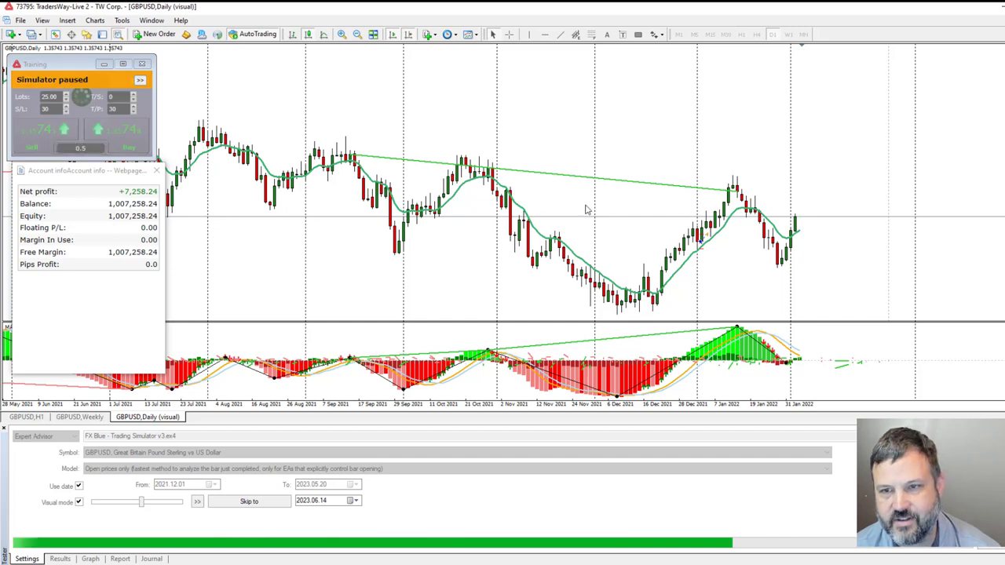
left_click(140, 83)
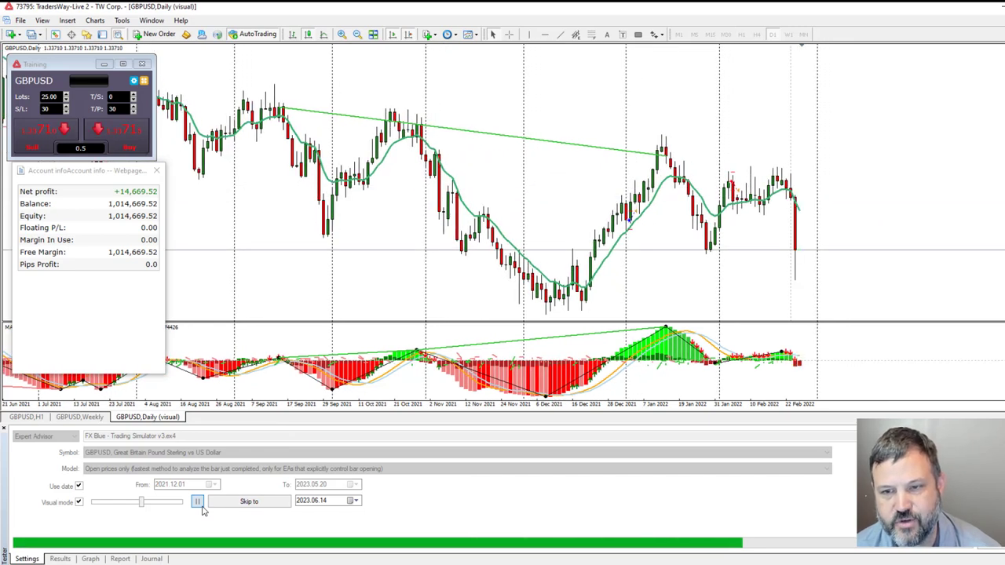
left_click(197, 502)
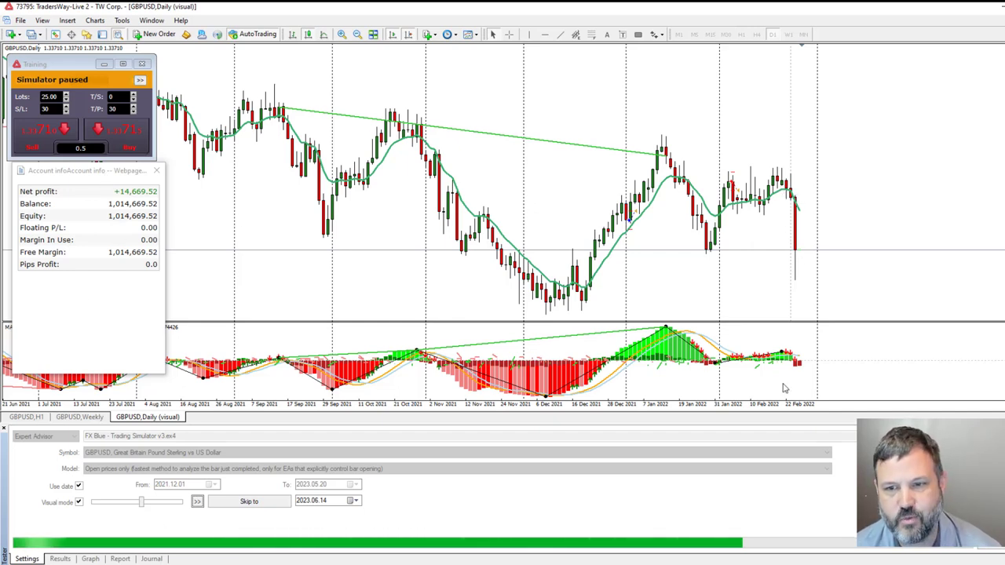
Sell another 25 lots at market after the sharp late-February drop, and play on to about 28 February 2022
left_click(37, 139)
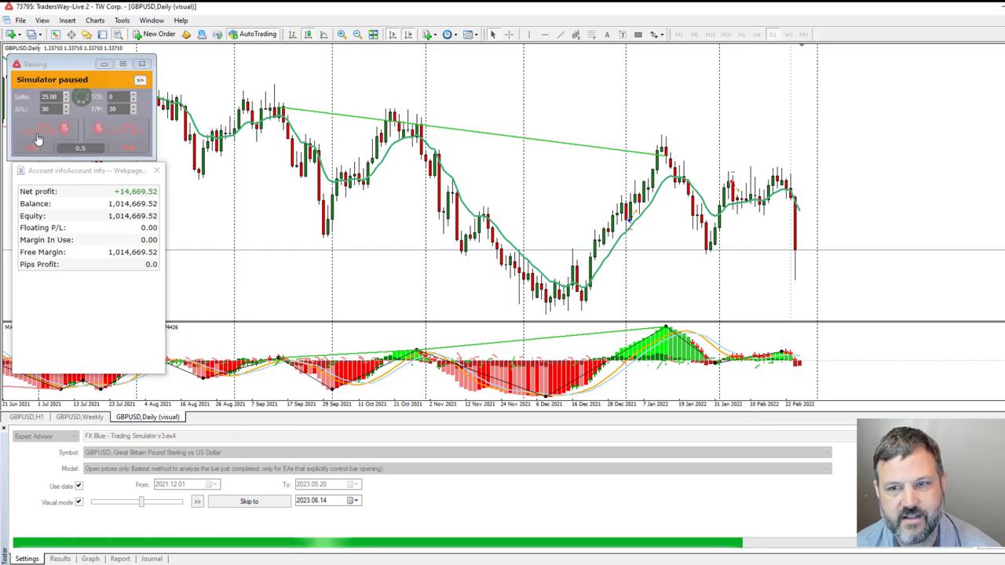
left_click(197, 503)
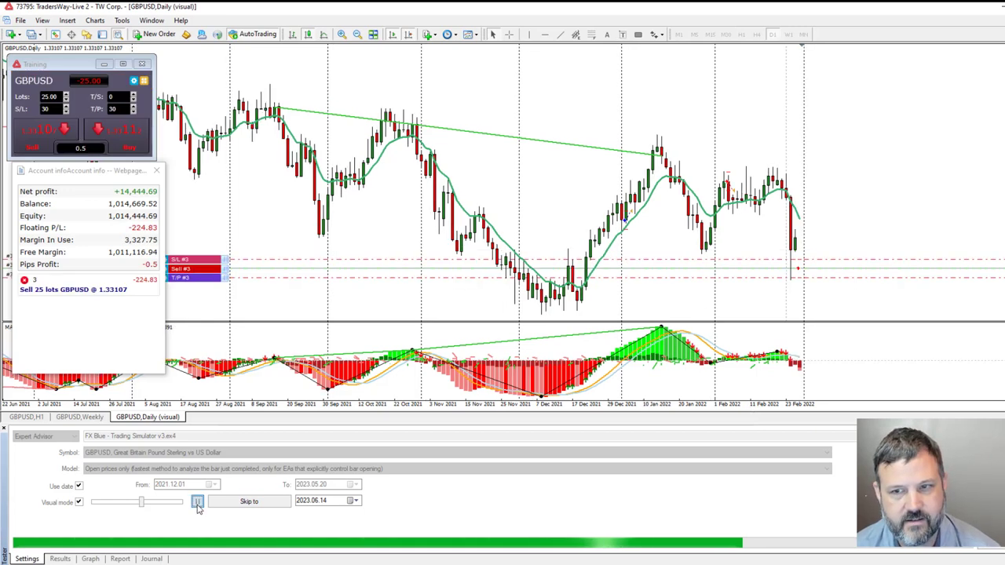
left_click(197, 503)
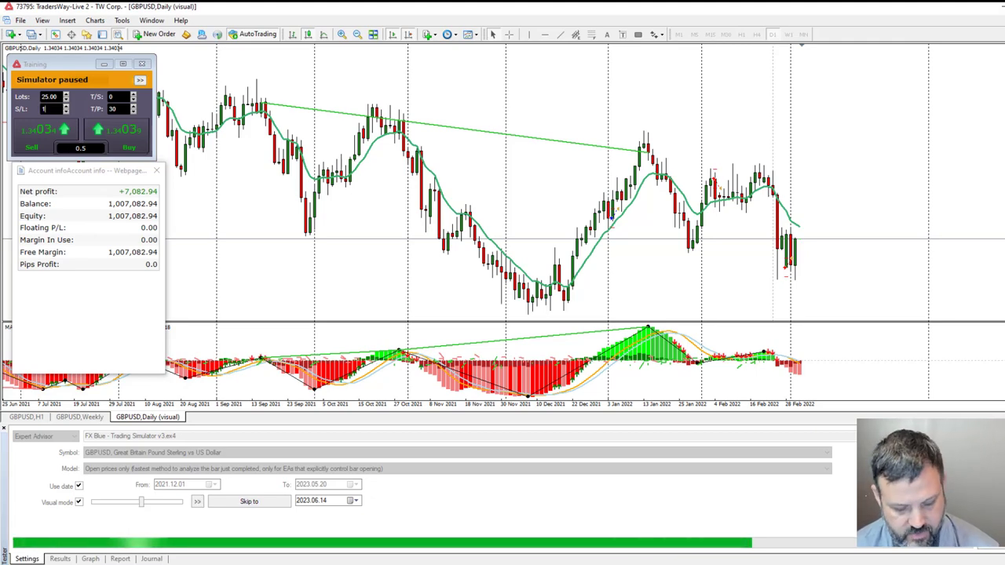
Set both the stop loss and the take profit in the trade ticket to 100
type("00")
key("Tab")
type("3")
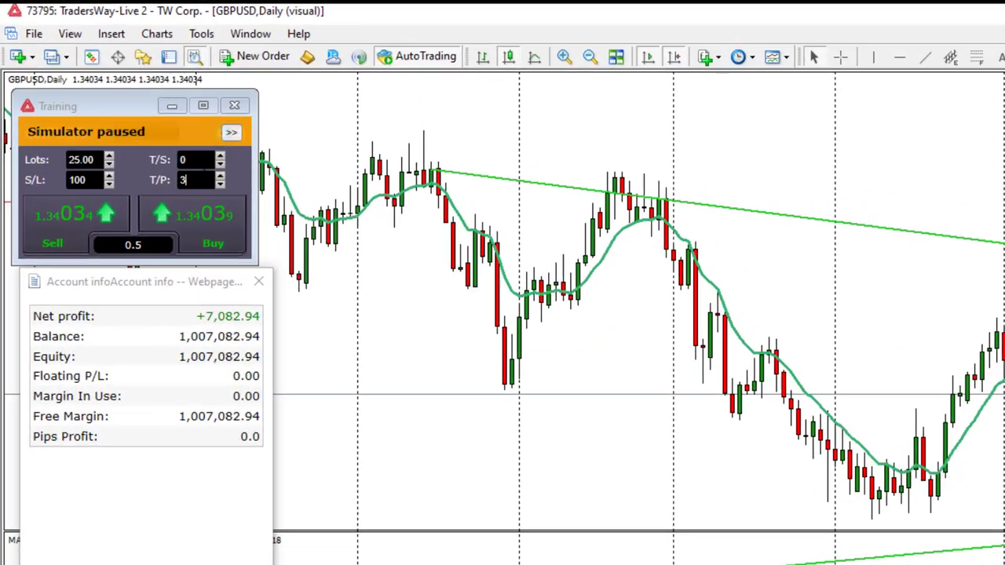
key("BackSpace")
type("1")
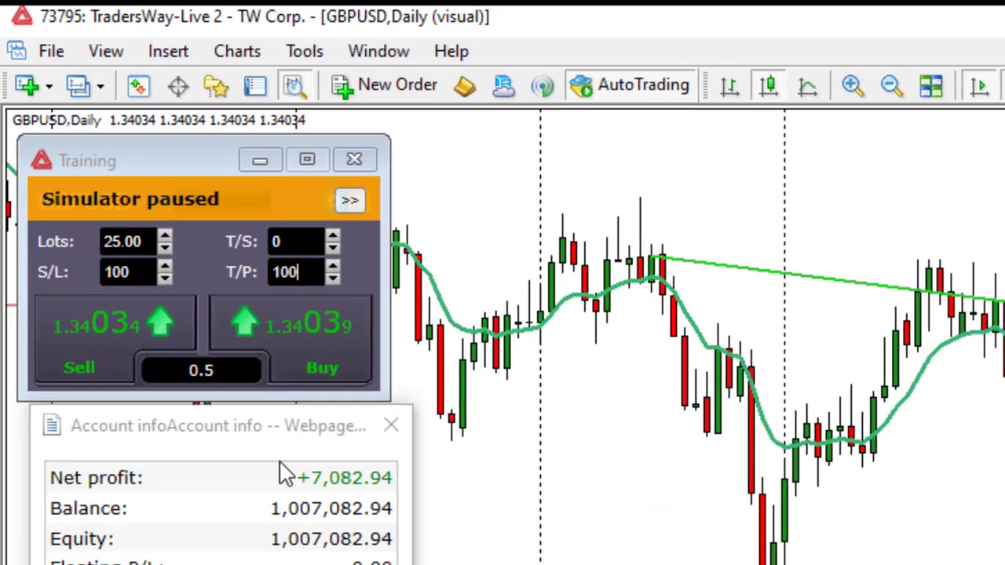
type("00")
Run the playback forward to about 28 July 2022 and pause it there
left_click(193, 490)
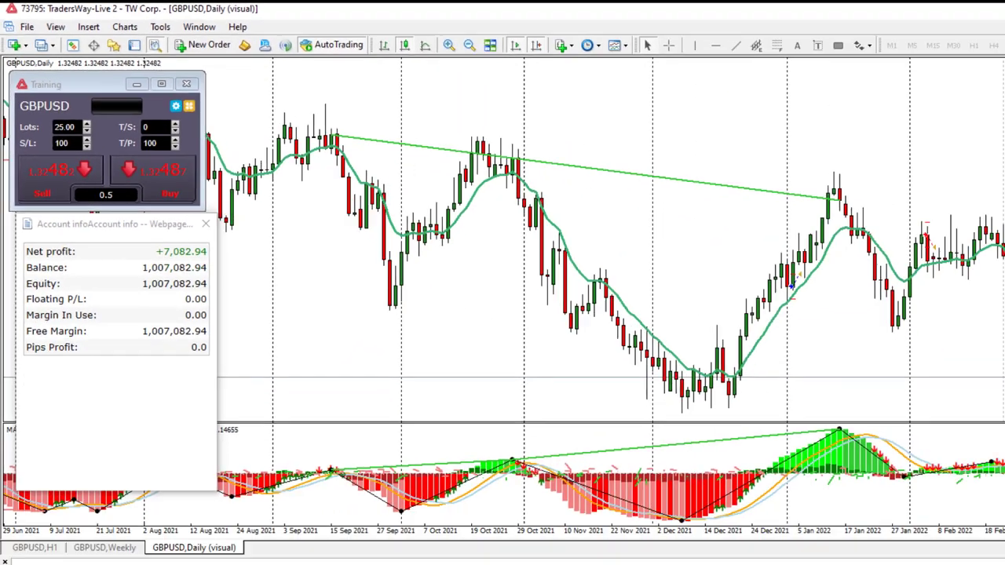
left_click(192, 490)
left_click(192, 489)
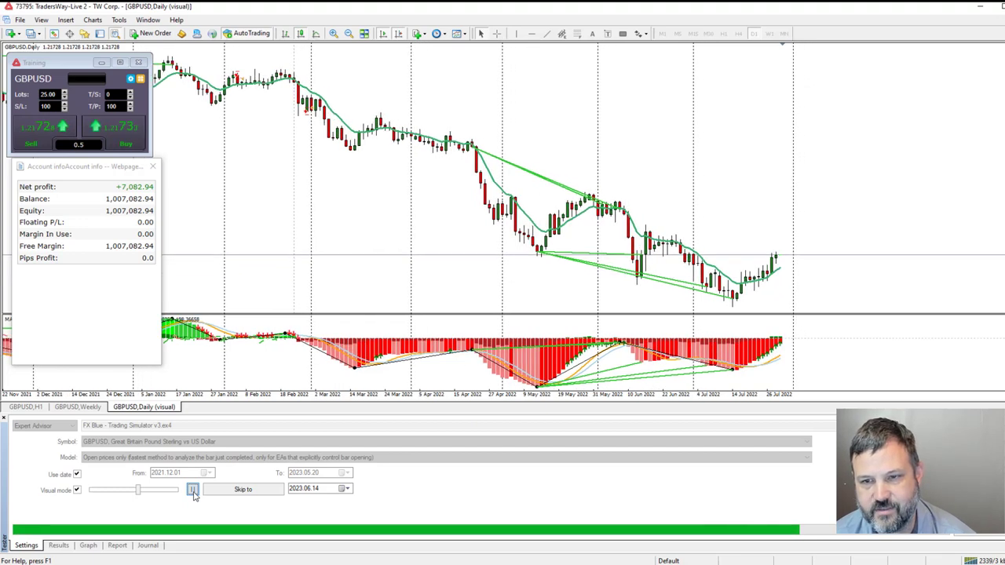
left_click(193, 490)
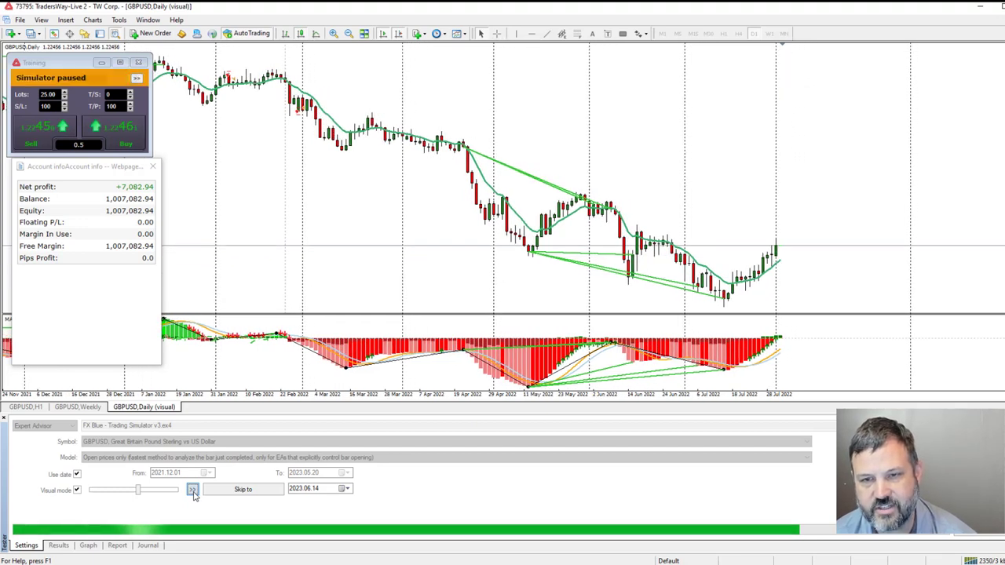
Buy 25 lots of GBPUSD at market with stop loss and take profit of 100, and resume the playback at a higher speed
left_click(126, 132)
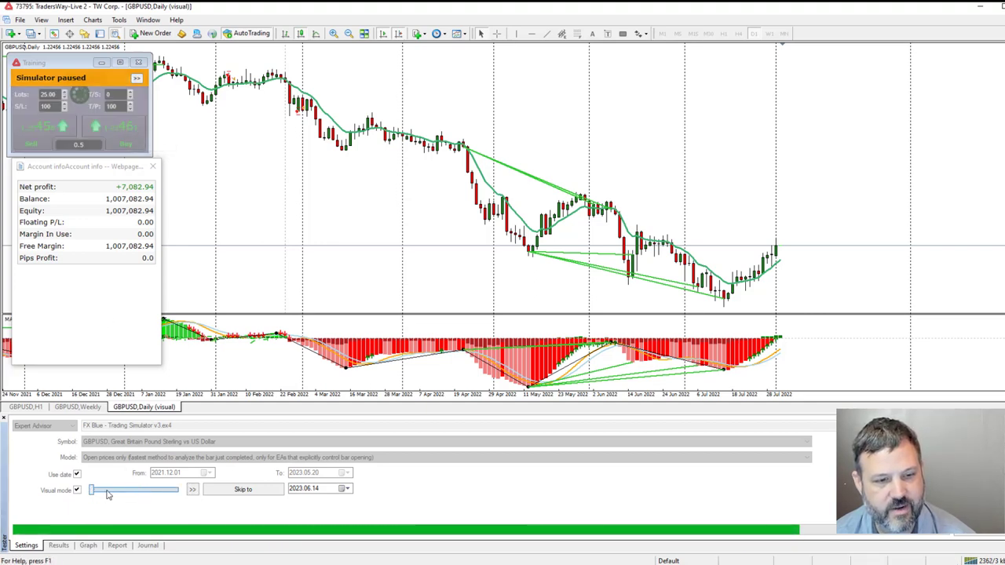
left_click(193, 489)
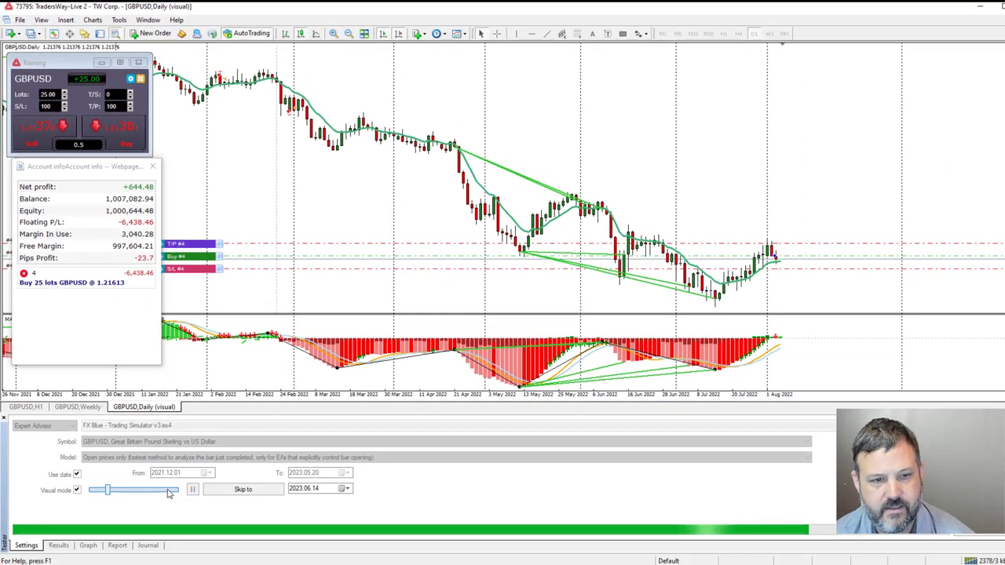
left_click(169, 493)
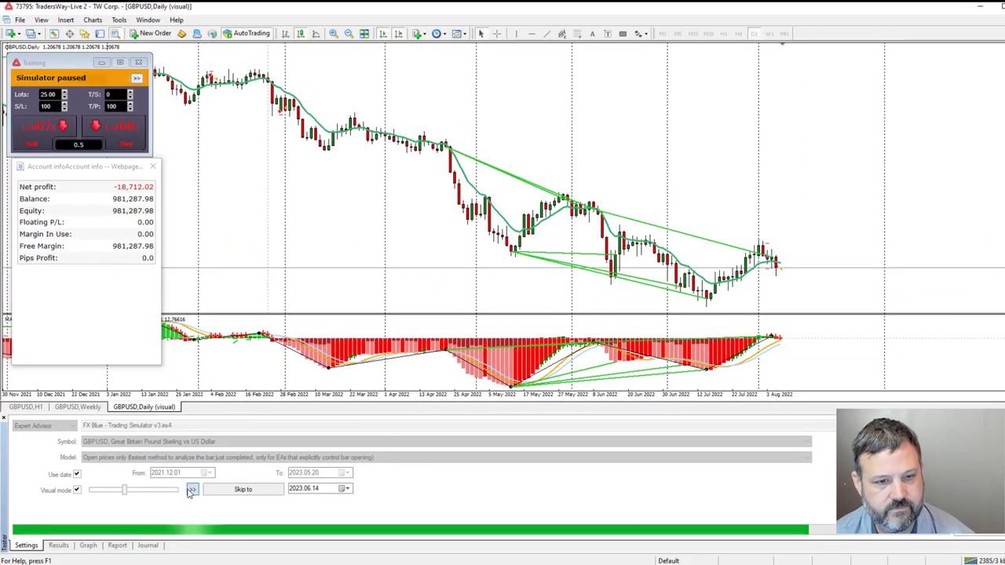
Play on to about 11 August 2022, sell 25 lots at market, and resume the playback at a slower speed
left_click(194, 490)
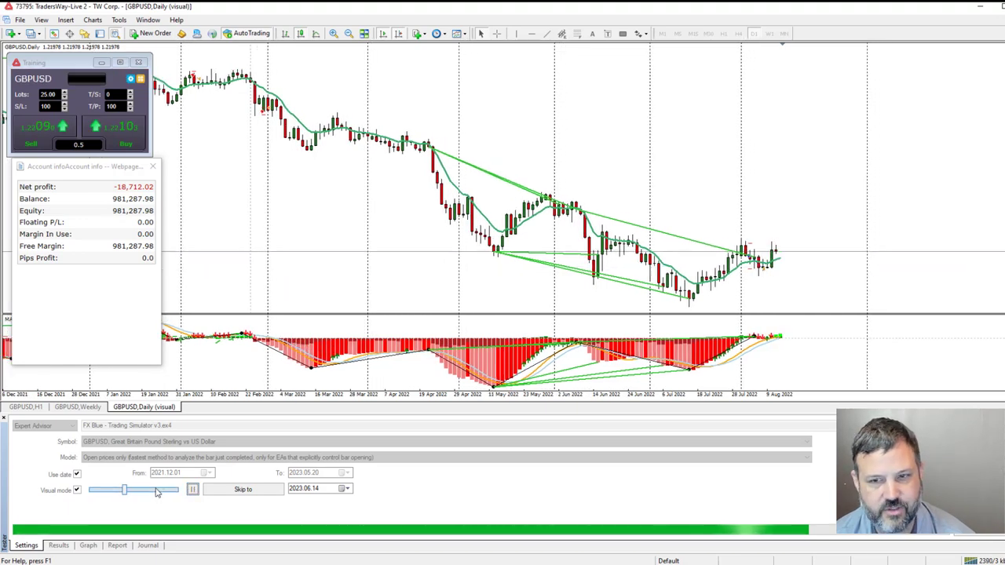
left_click(193, 489)
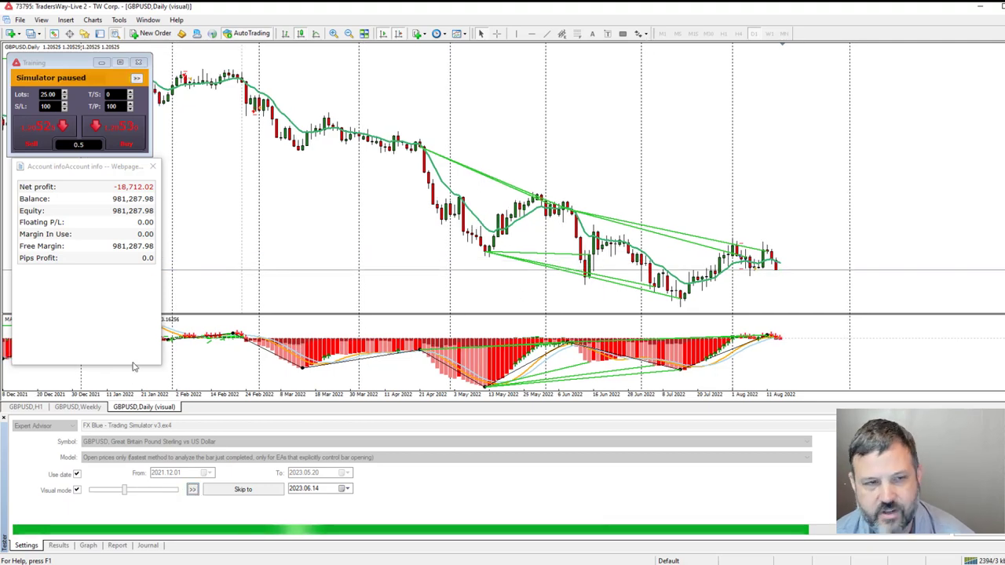
left_click(41, 137)
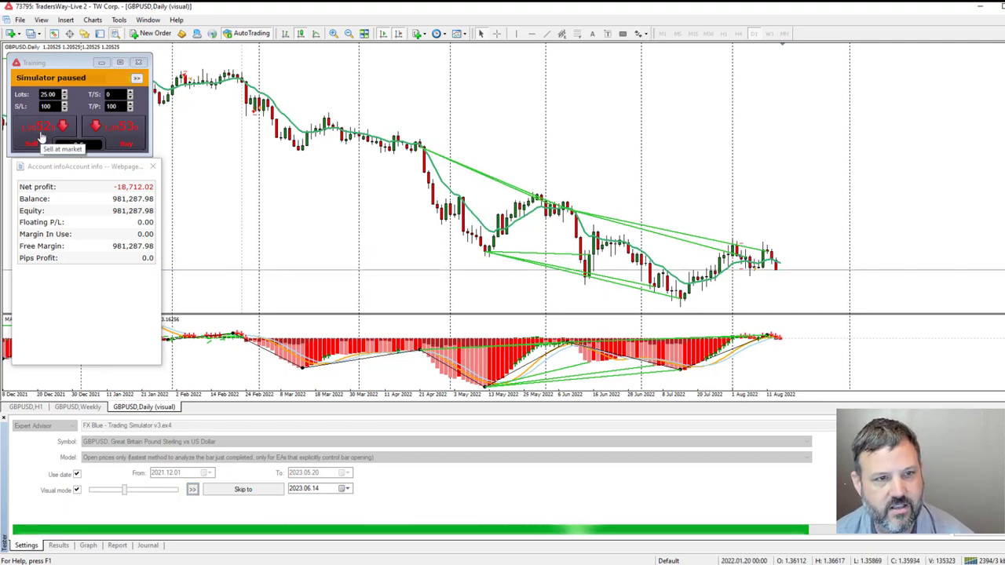
left_click(99, 490)
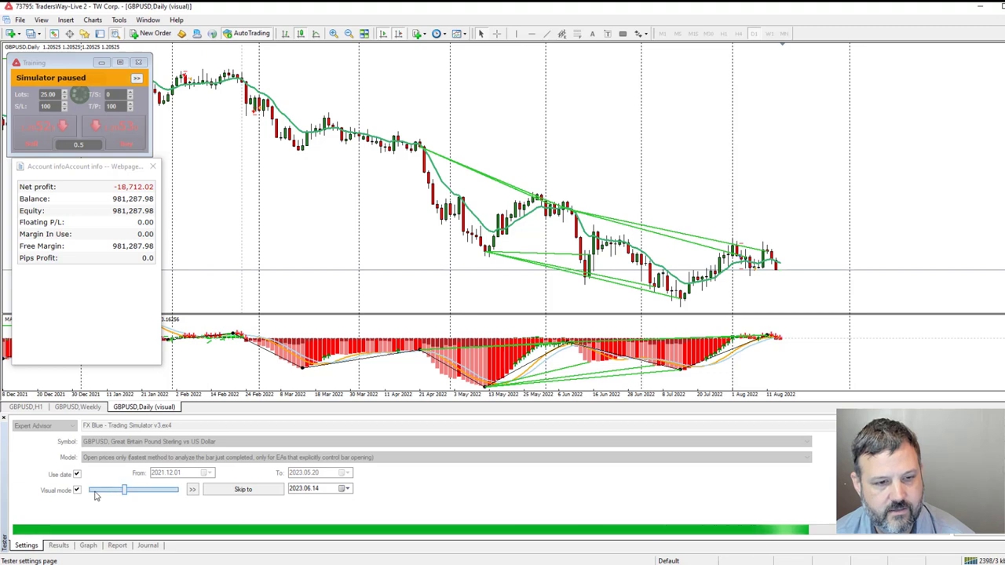
left_click(192, 491)
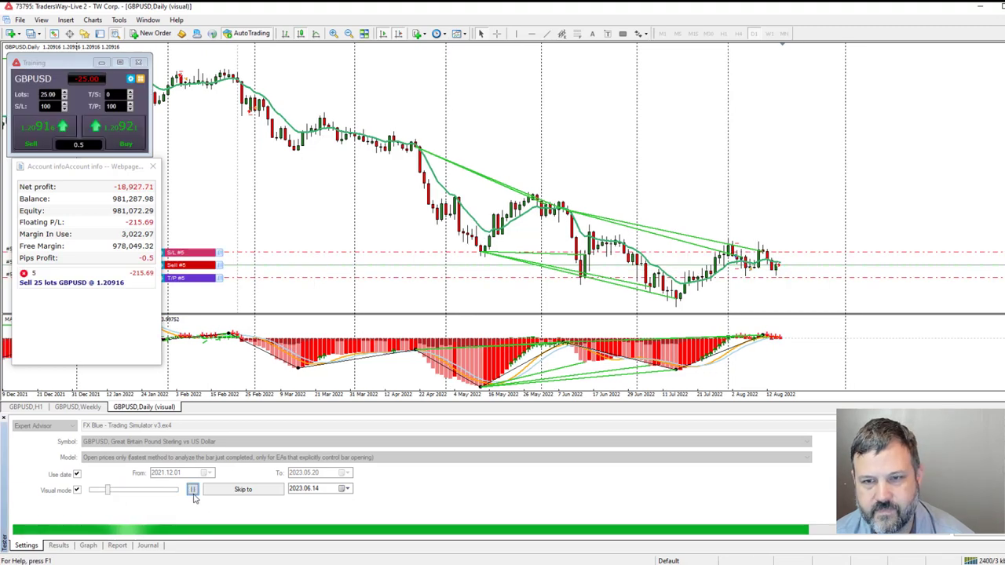
Advance the playback with the sell order open, raise its speed, and pause at about 17 August 2022
left_click(193, 491)
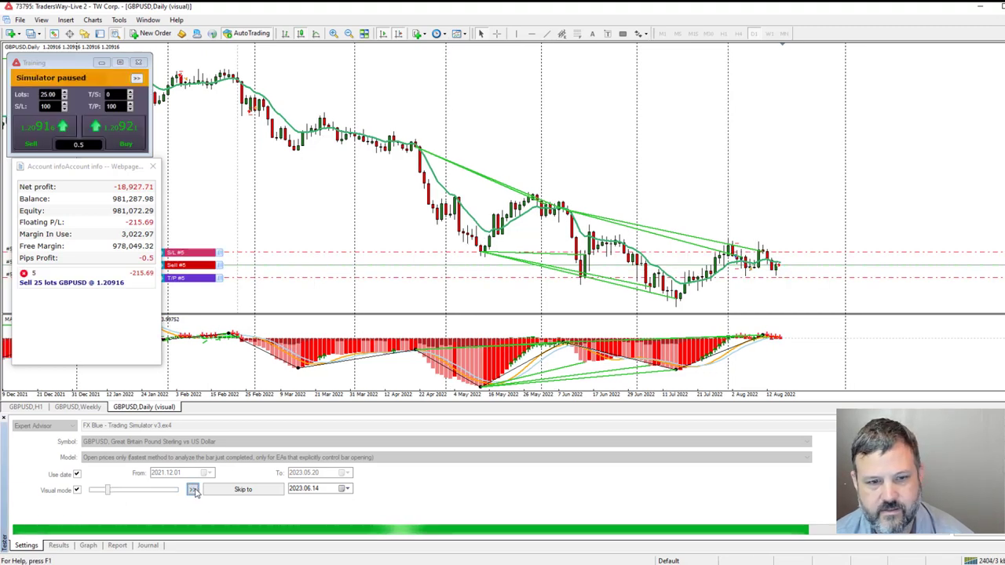
left_click(192, 491)
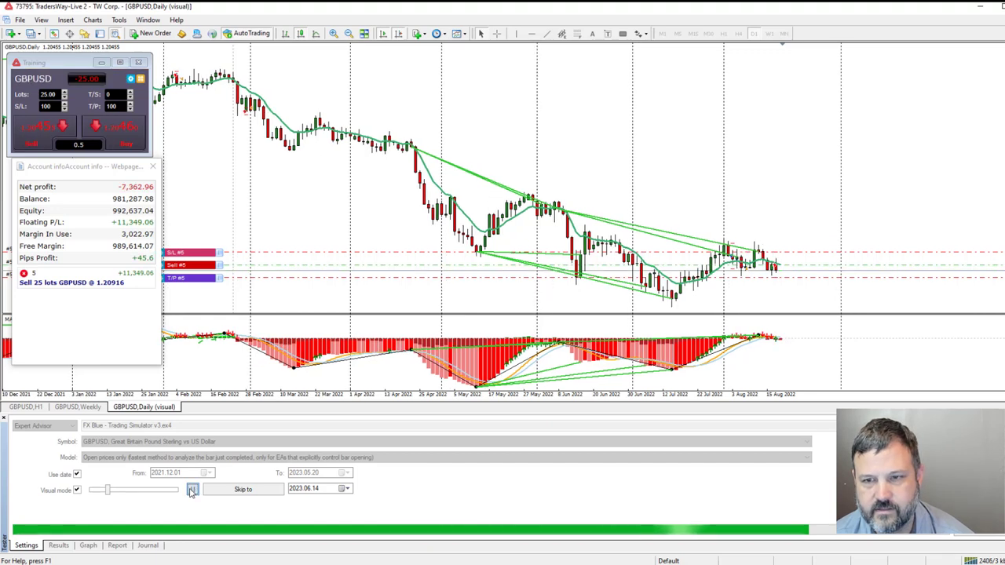
left_click(144, 493)
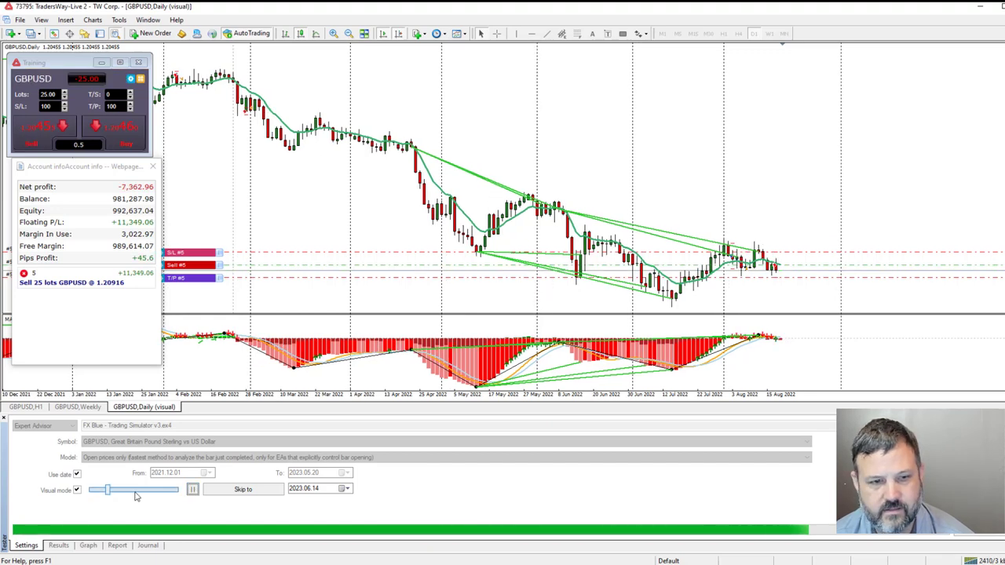
left_click(193, 491)
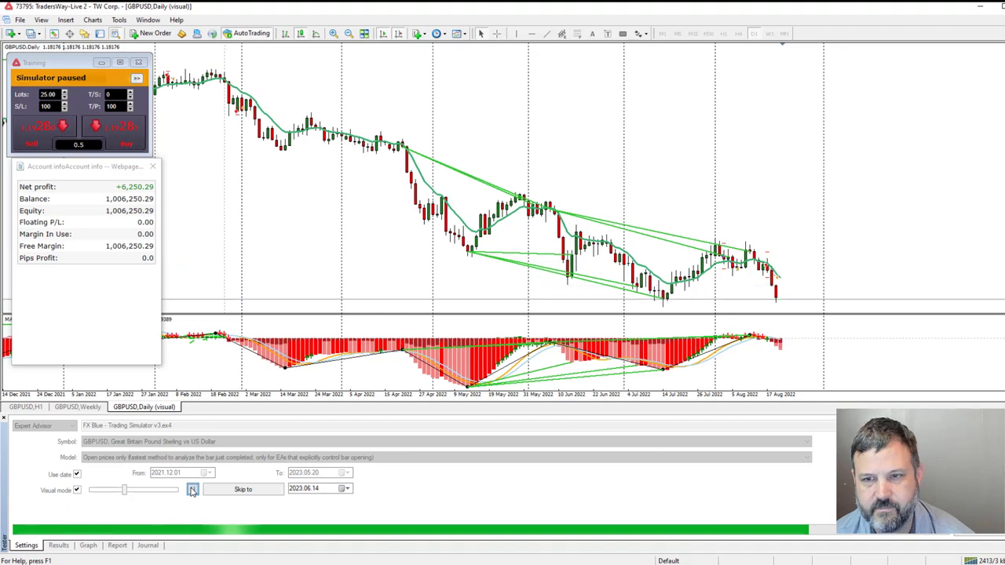
Advance the backtest playback in short runs to about 19 August 2022, pausing between them
left_click(192, 491)
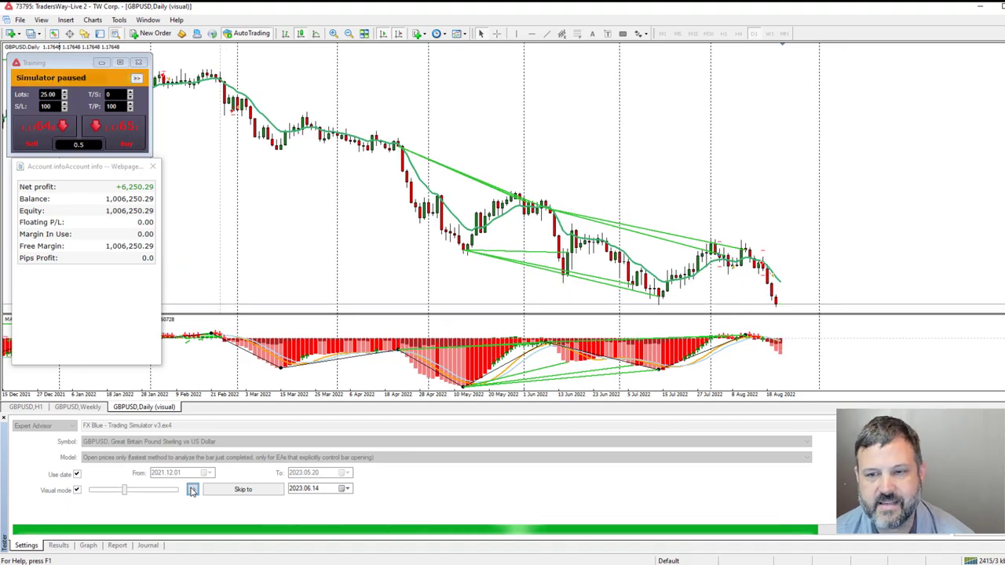
left_click(192, 490)
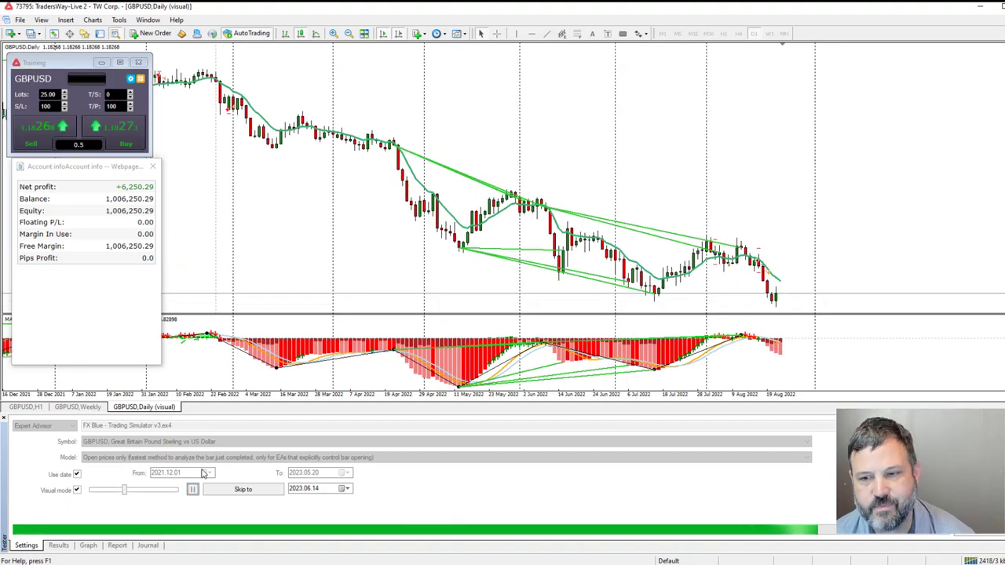
left_click(193, 491)
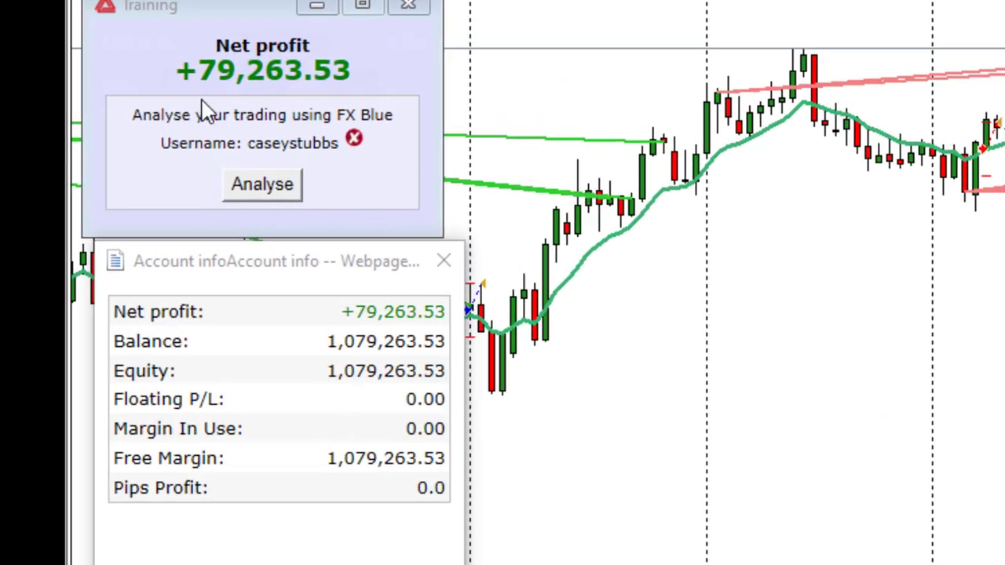
Analyse the simulated trades on the FX Blue website, viewing the closed orders statement and the account's statistics overview
left_click(273, 189)
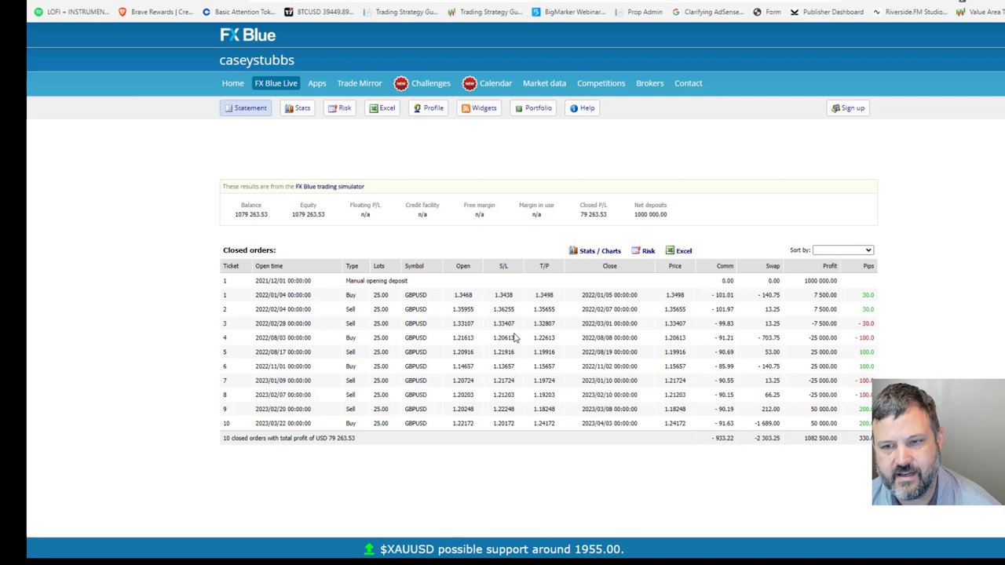
scroll(515, 338, "down", 1)
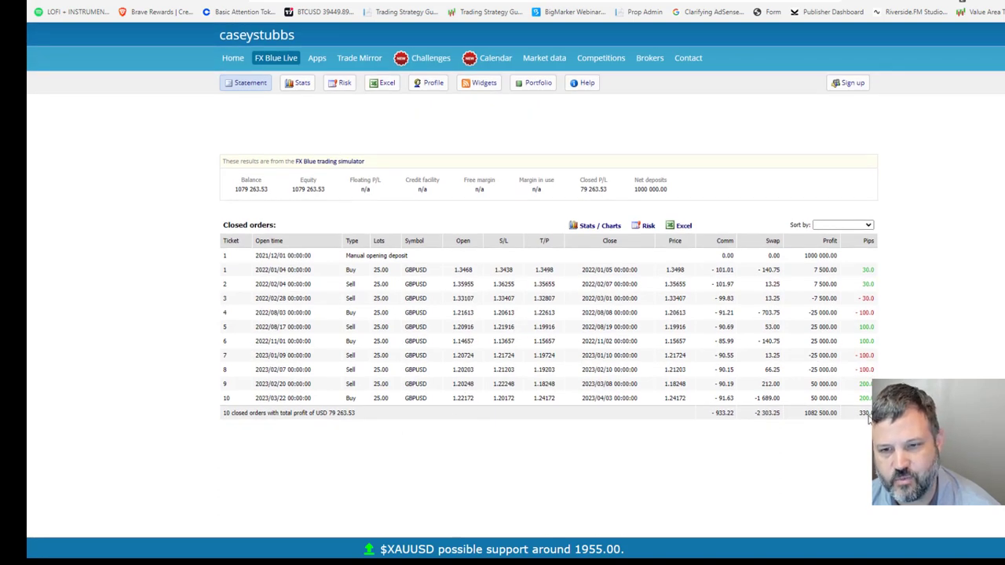
left_click(302, 83)
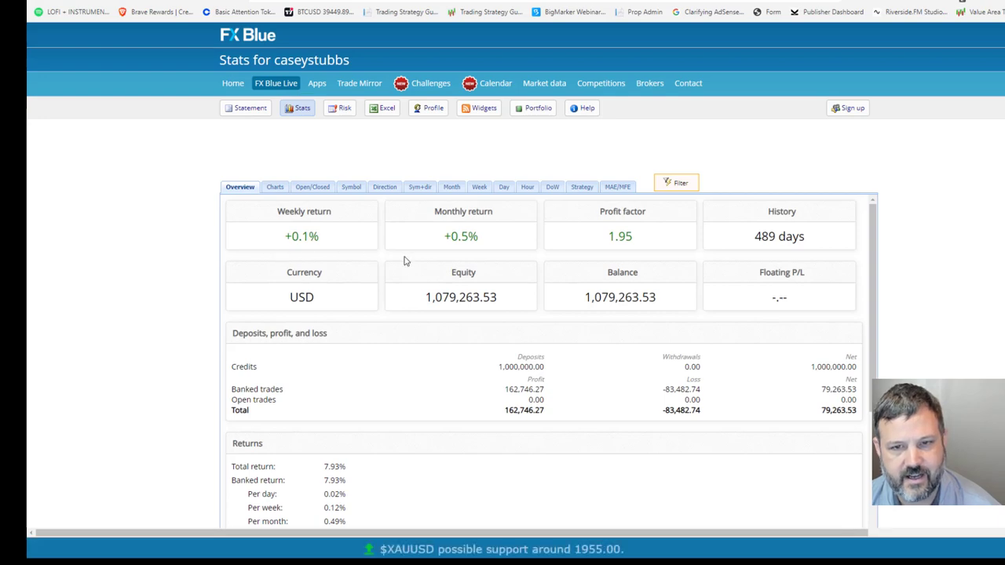